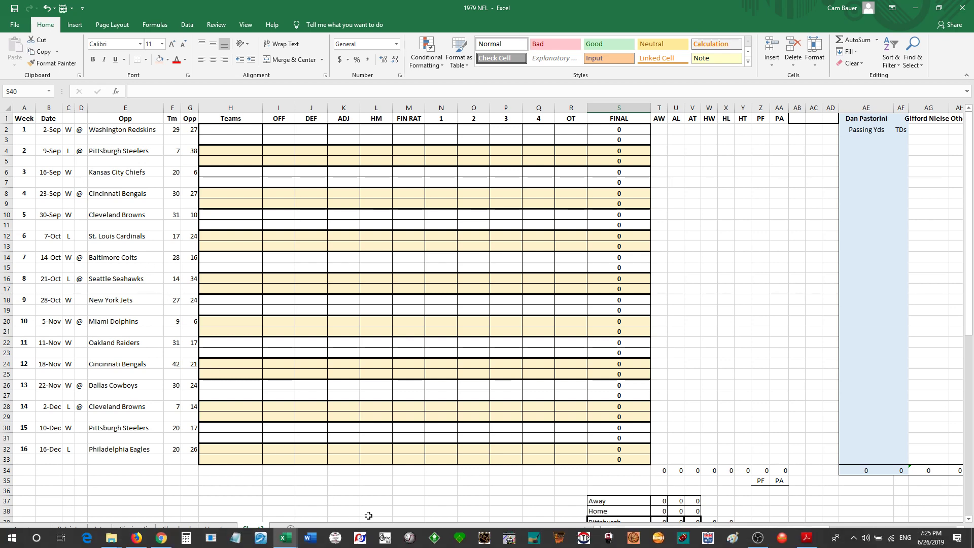
Switch from the Excel 1979 NFL workbook to Firefox's Houston Oilers logo page.
mouse_move(388, 547)
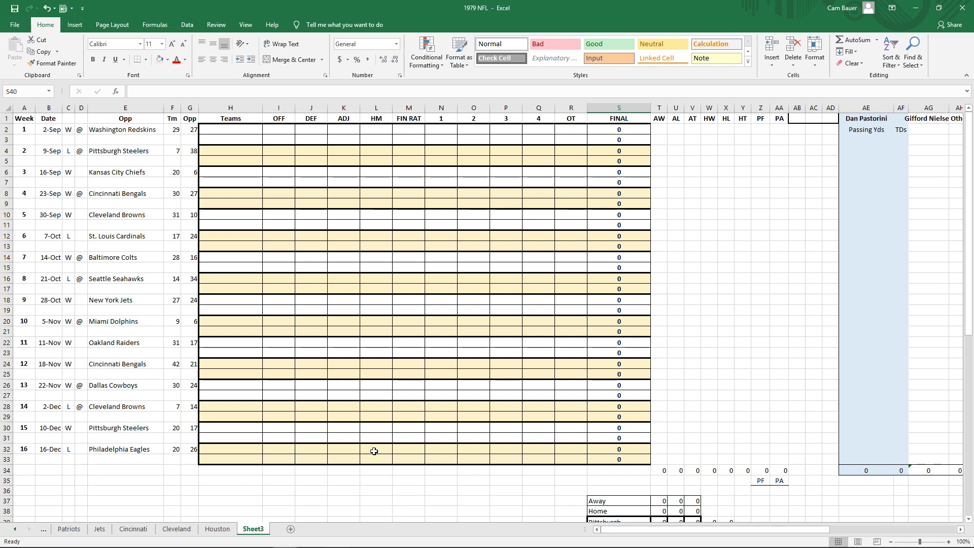
mouse_move(308, 547)
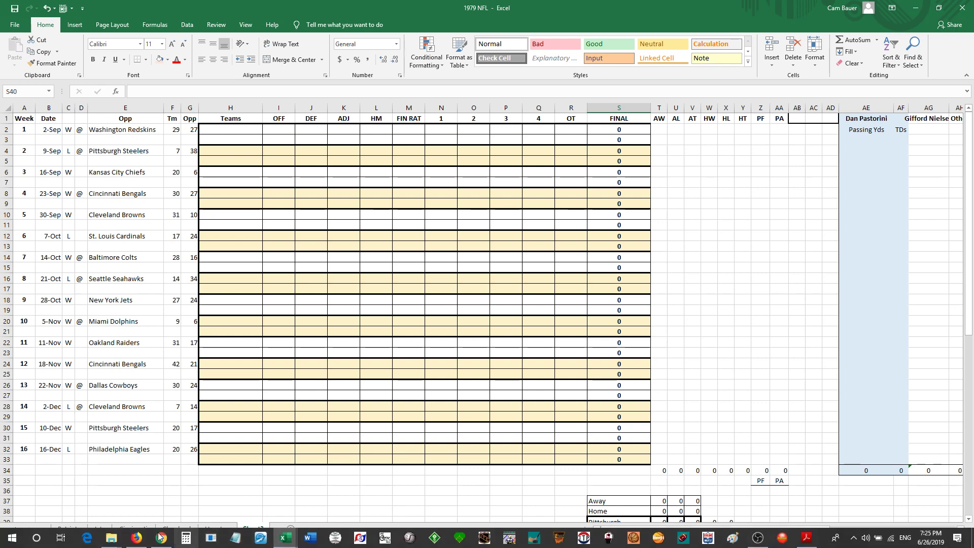
left_click(129, 541)
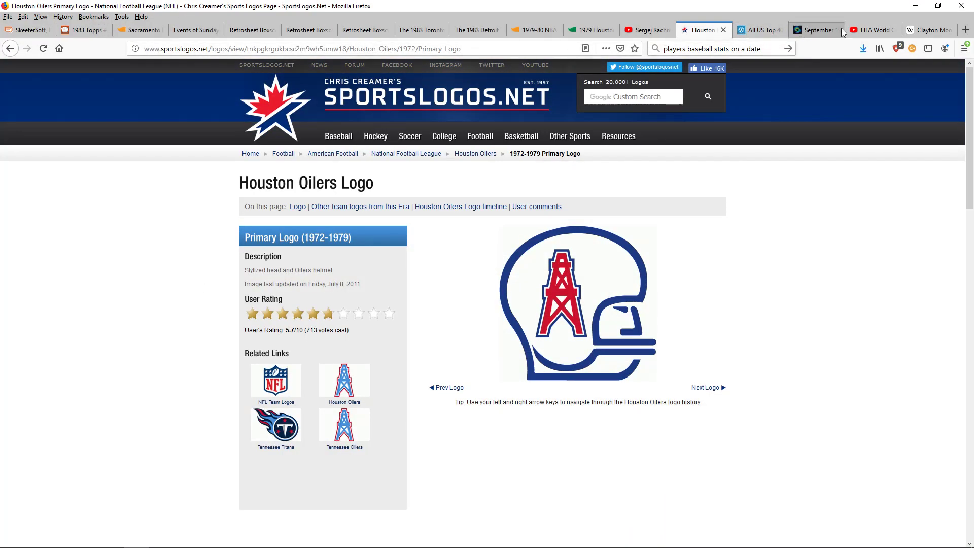
Open the 1979 Houston Oilers stats tab and go to the 1979 season standings.
left_click(591, 30)
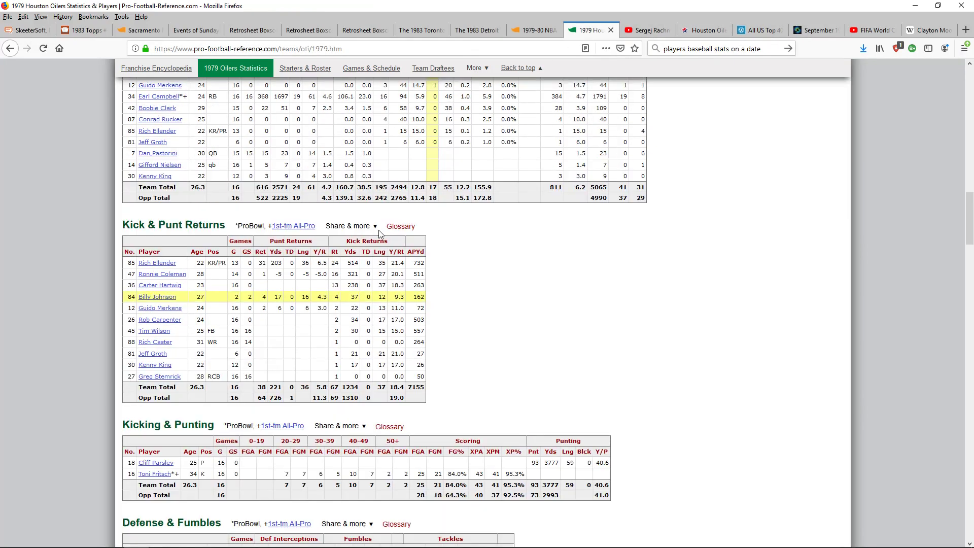
scroll(384, 227, "up", 20)
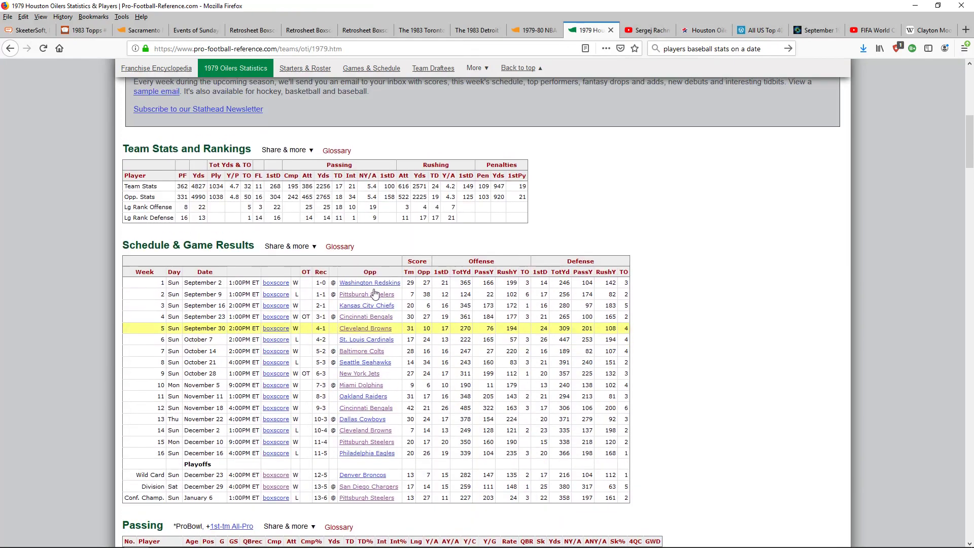
scroll(376, 297, "up", 8)
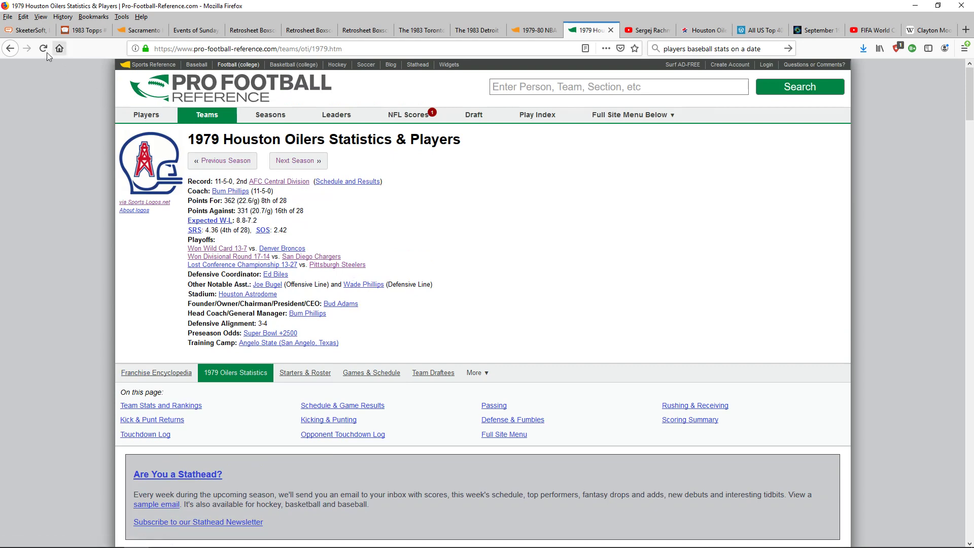
left_click(294, 183)
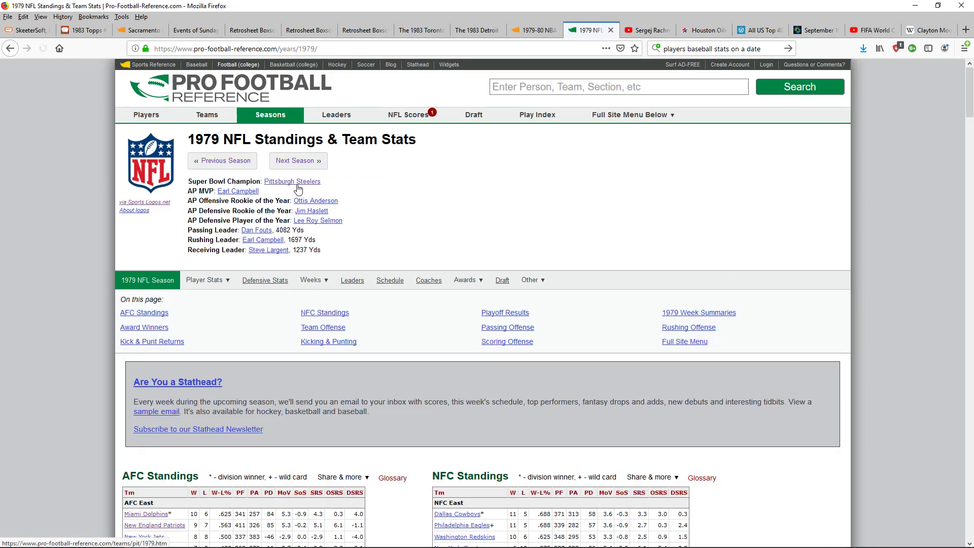
Open the 1979 Pittsburgh Steelers page and bring its Schedule & Game Results table into view.
scroll(298, 189, "down", 3)
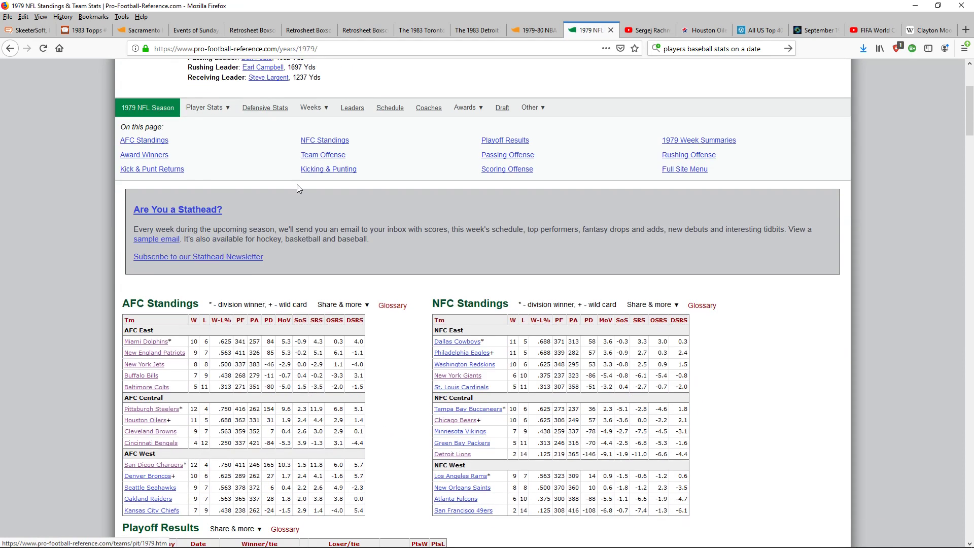
left_click(158, 412)
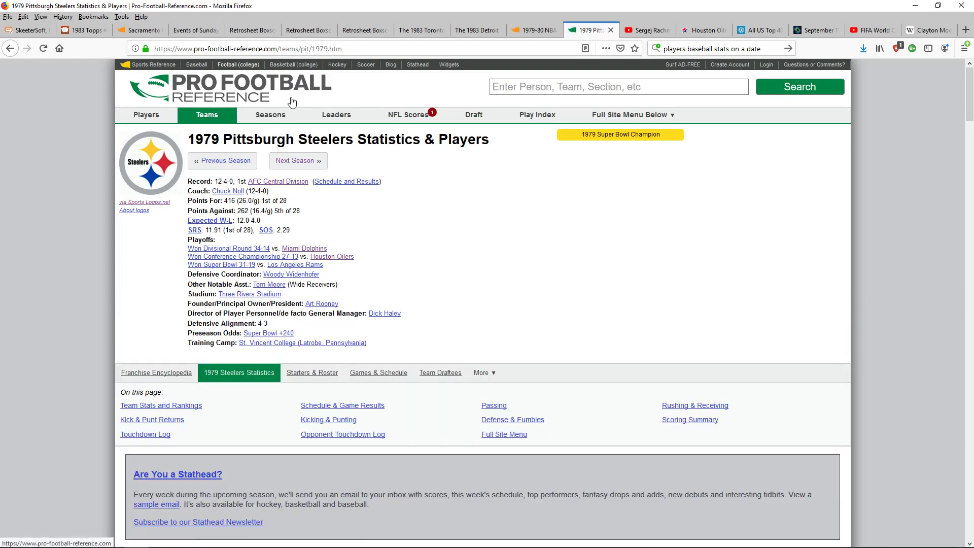
scroll(376, 239, "down", 5)
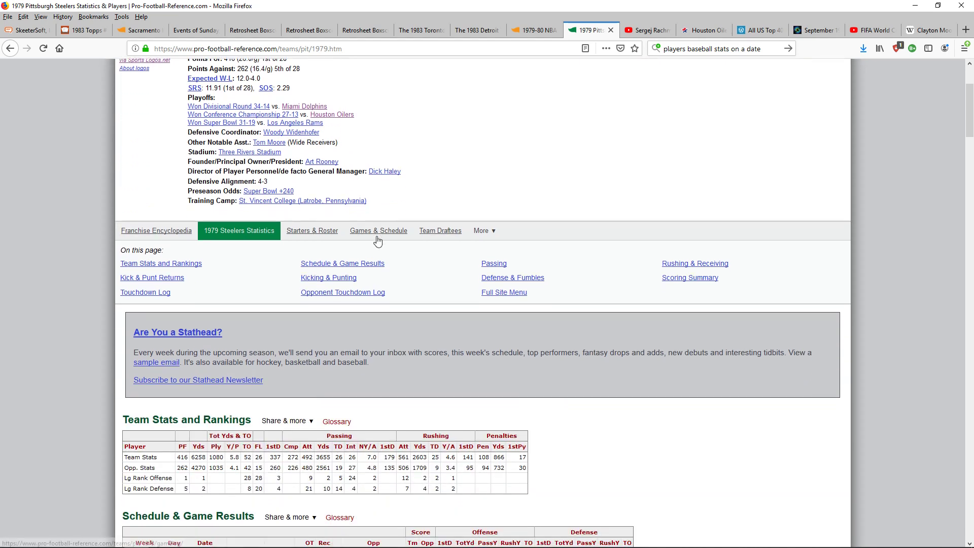
scroll(378, 240, "down", 3)
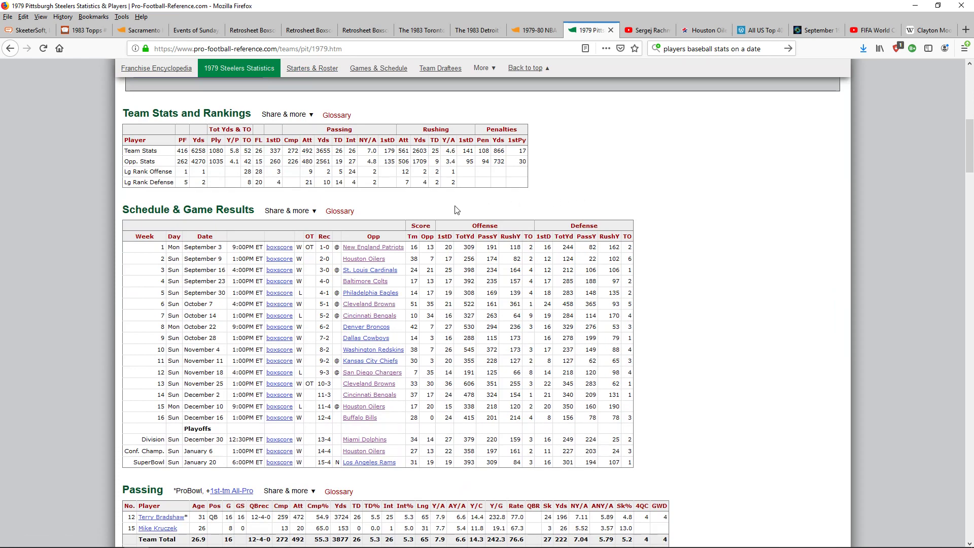
mouse_move(287, 213)
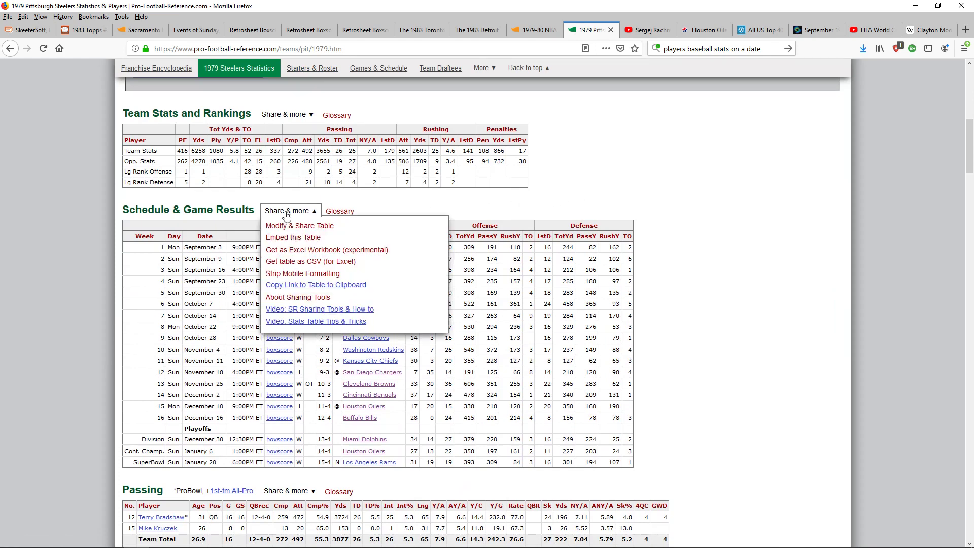
Export the Steelers schedule table as an Excel workbook and open it in Excel.
left_click(292, 252)
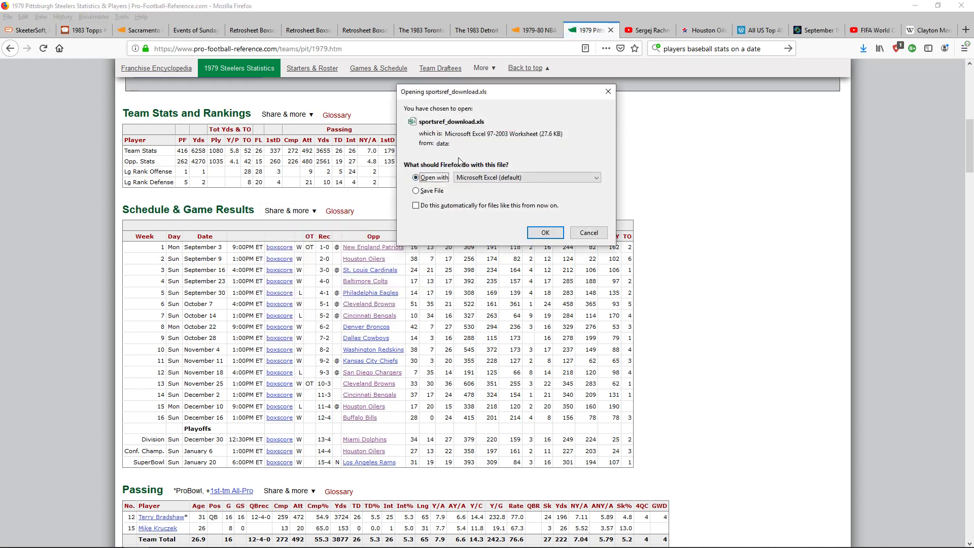
left_click(538, 232)
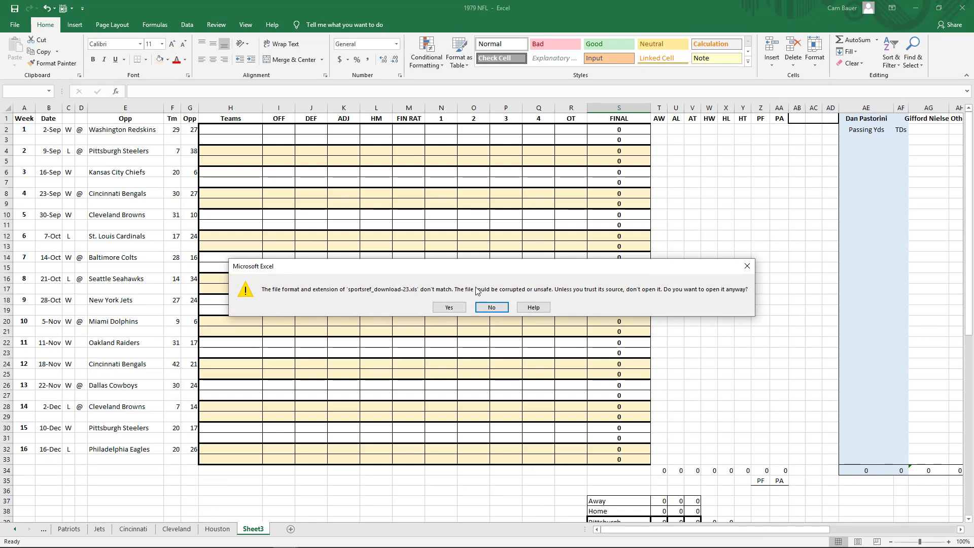
Accept the format warning and enable editing of sportsref_download-23.
left_click(447, 308)
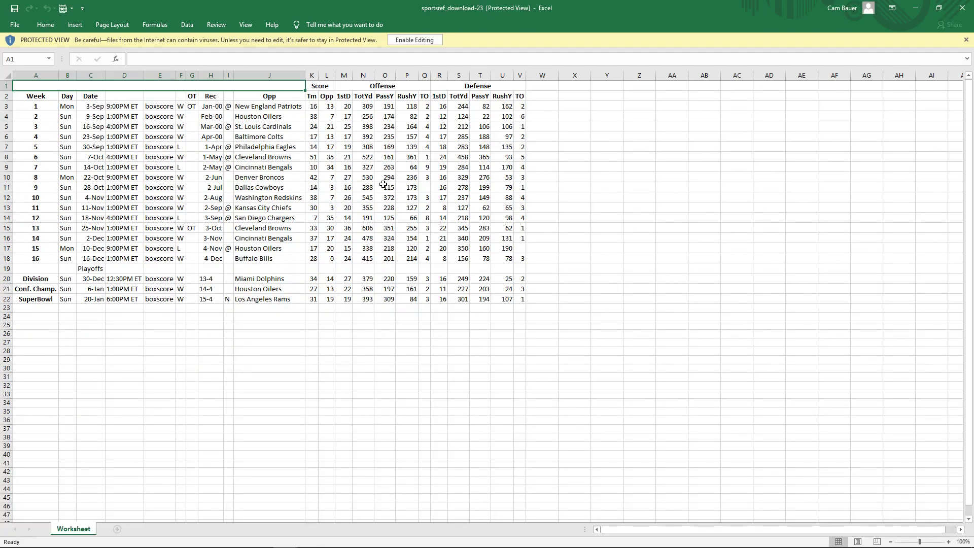
left_click(421, 45)
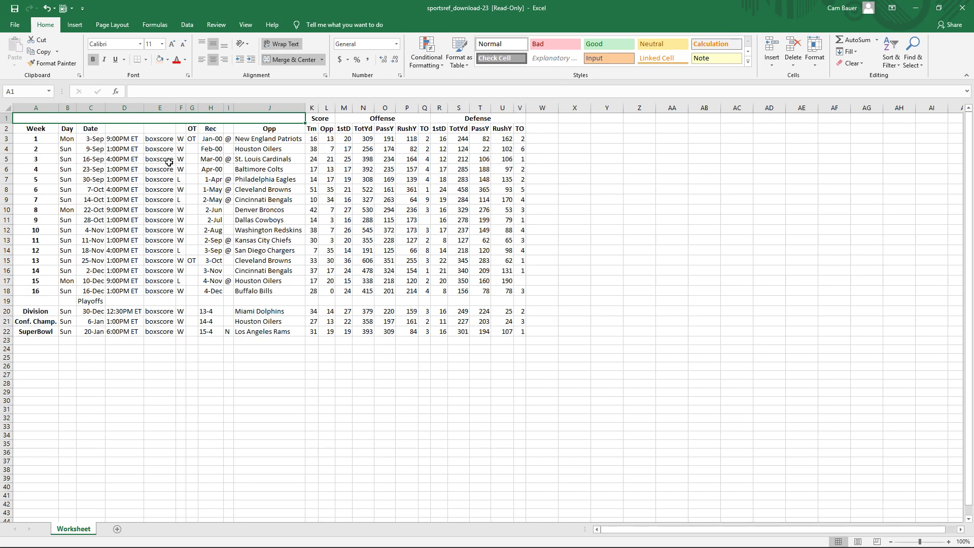
Delete the Day column, the playoff rows and the title row above the headers.
left_click(66, 108)
right_click(66, 108)
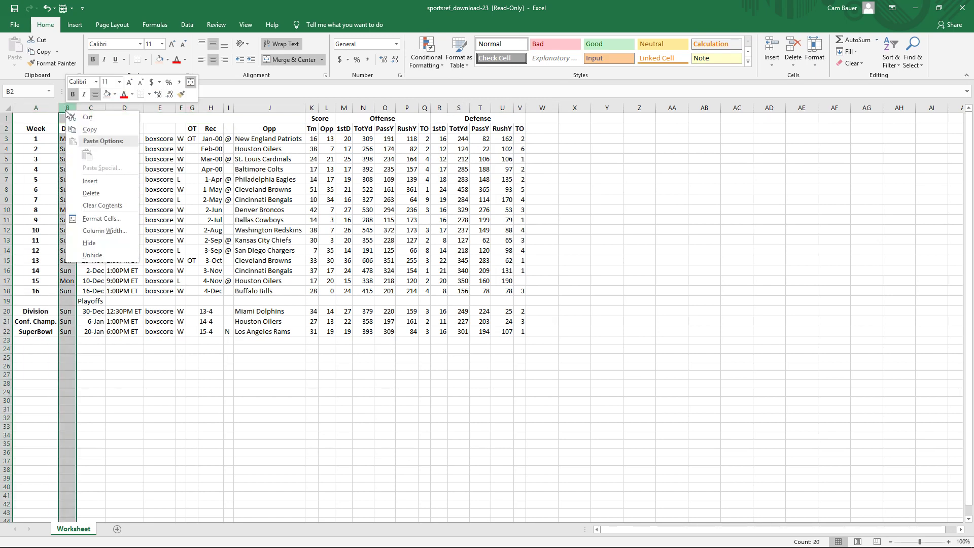
left_click(97, 191)
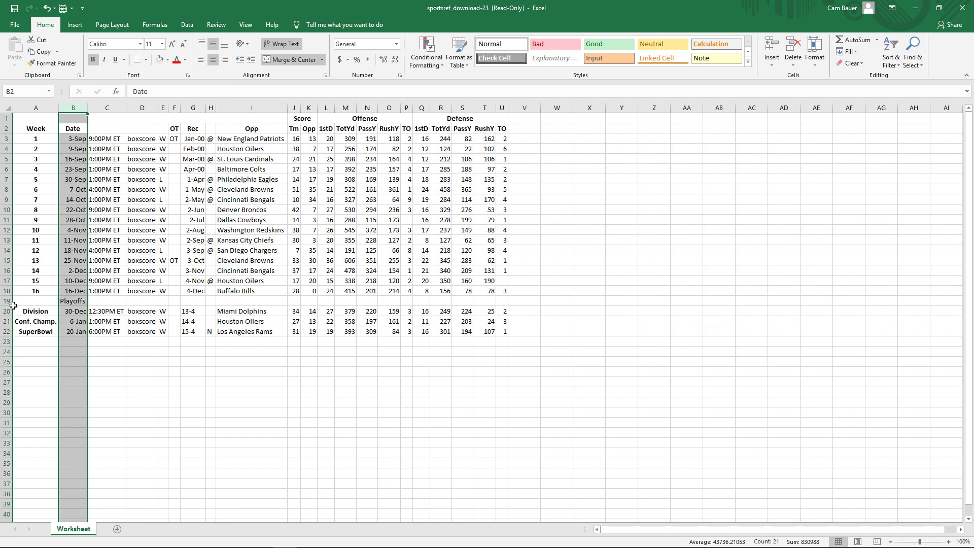
left_click_drag(6, 301, 5, 332)
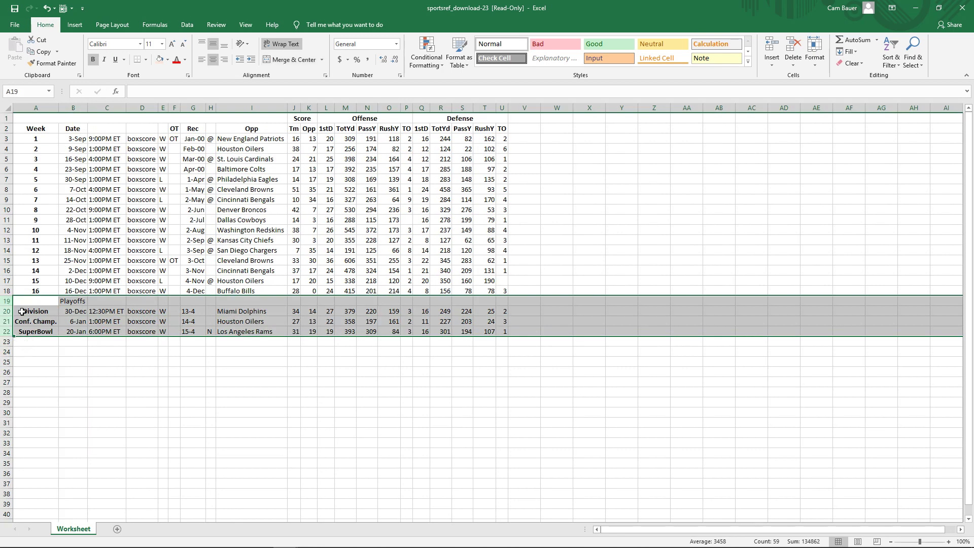
right_click(21, 311)
left_click(59, 394)
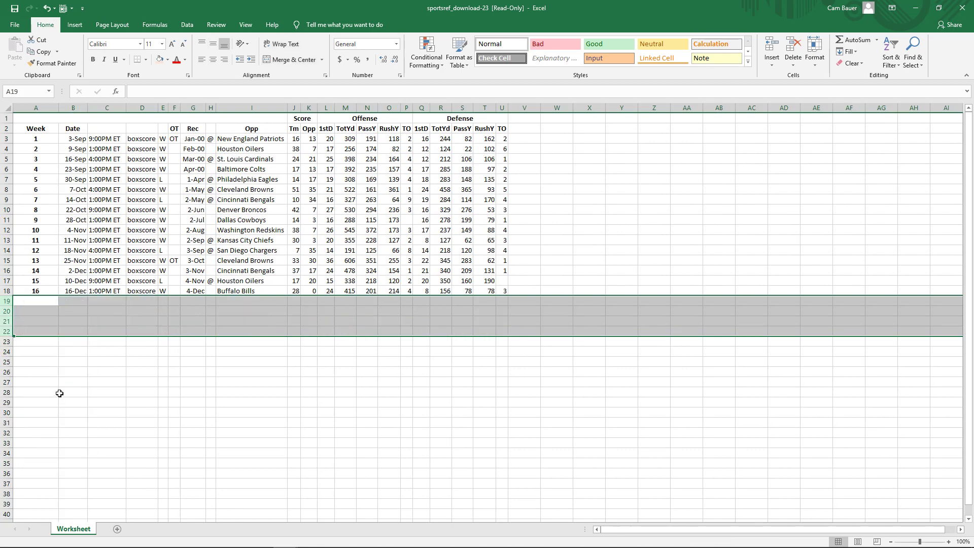
left_click(7, 118)
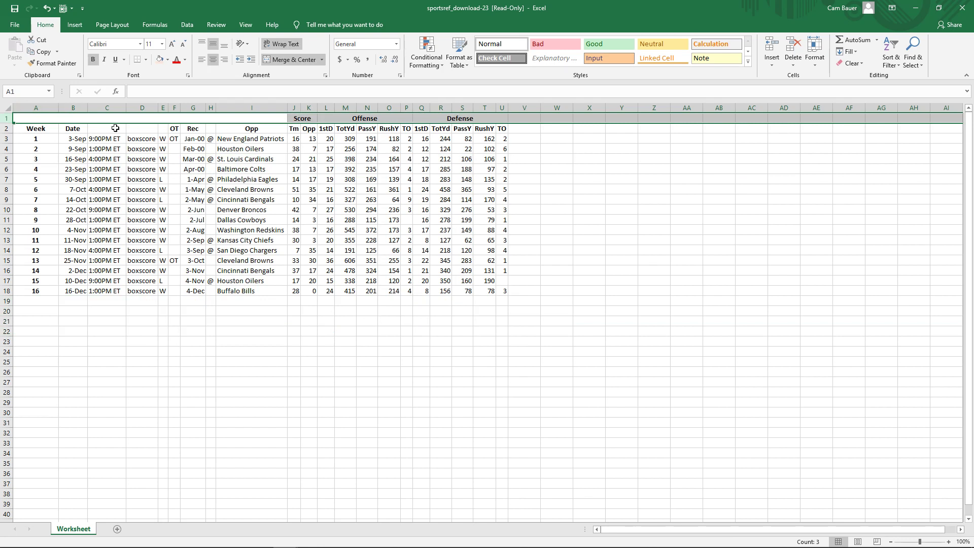
right_click(6, 119)
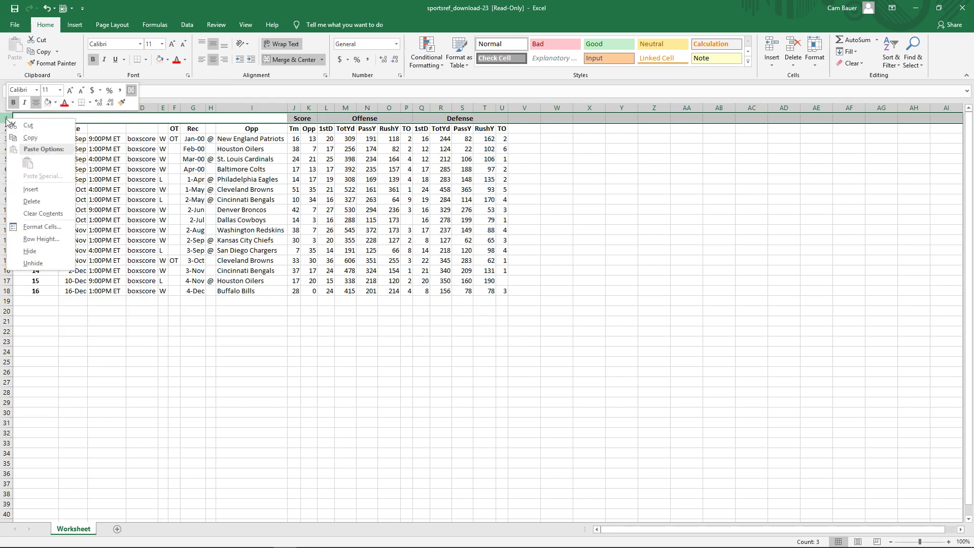
left_click(32, 201)
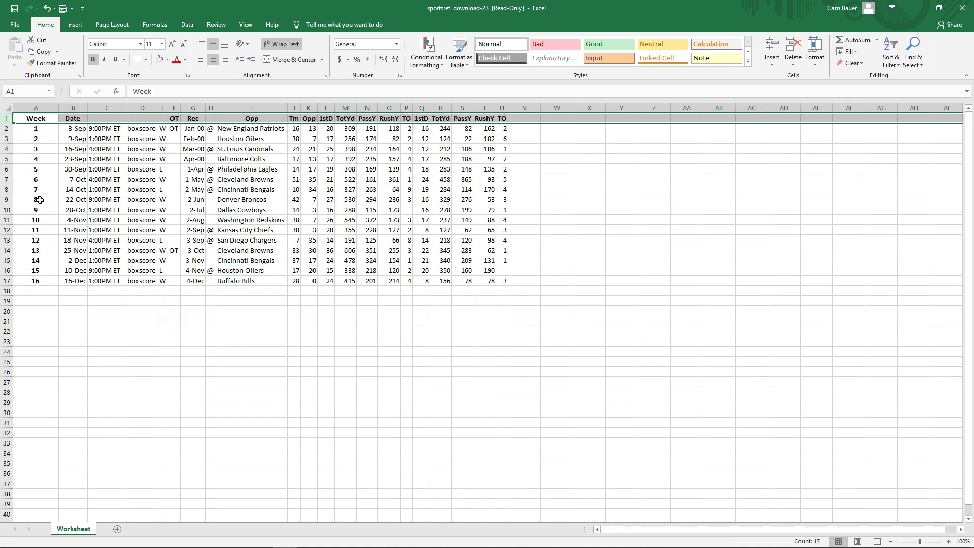
Delete the OT, Rec, boxscore and game time columns.
left_click(174, 118)
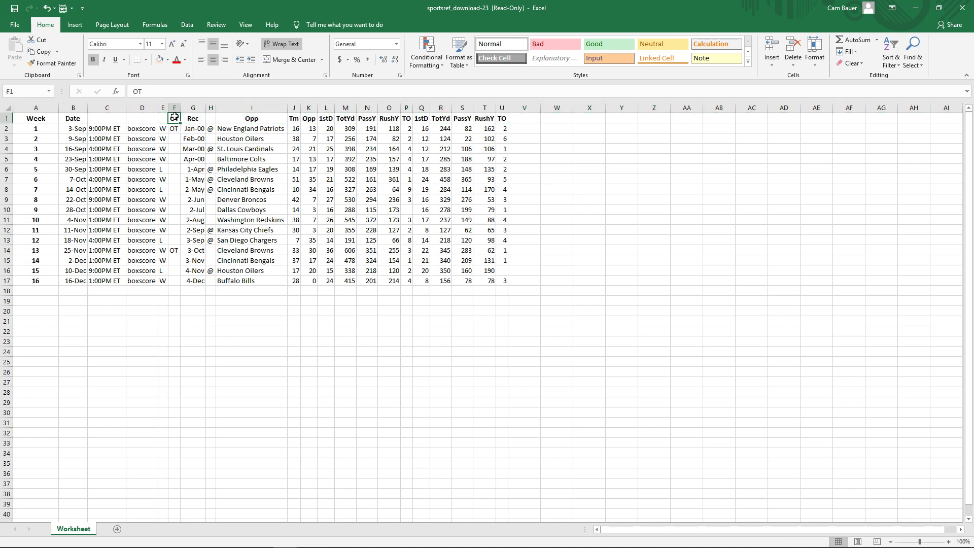
left_click(174, 107)
right_click(172, 151)
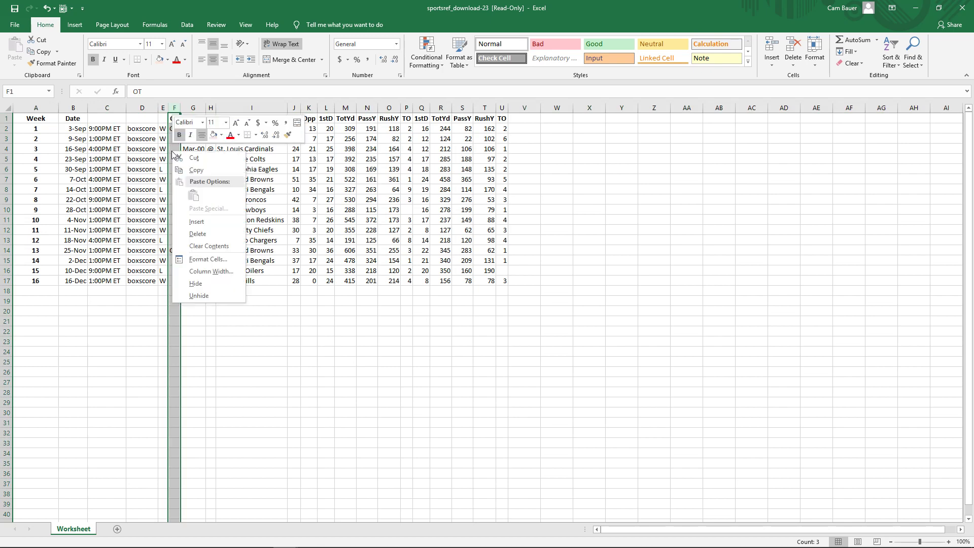
left_click(198, 233)
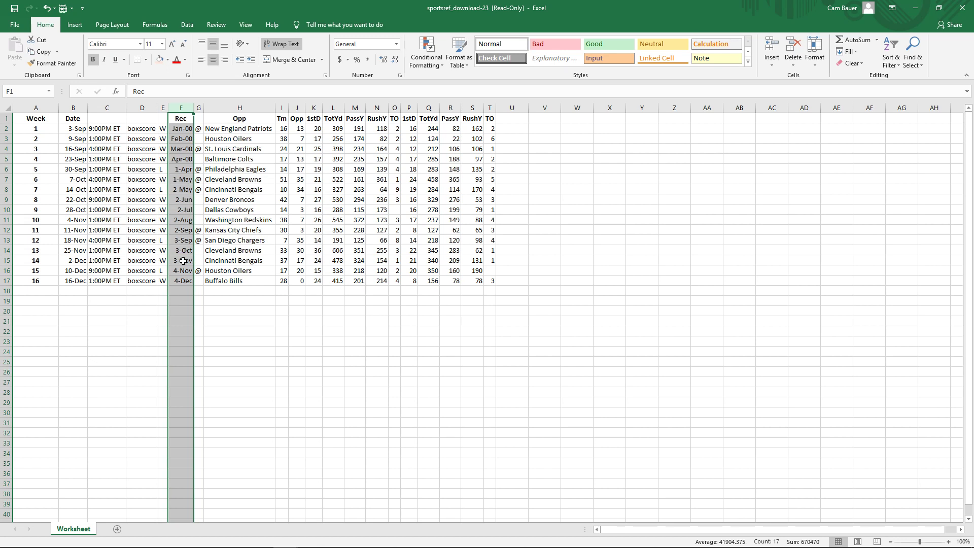
right_click(181, 110)
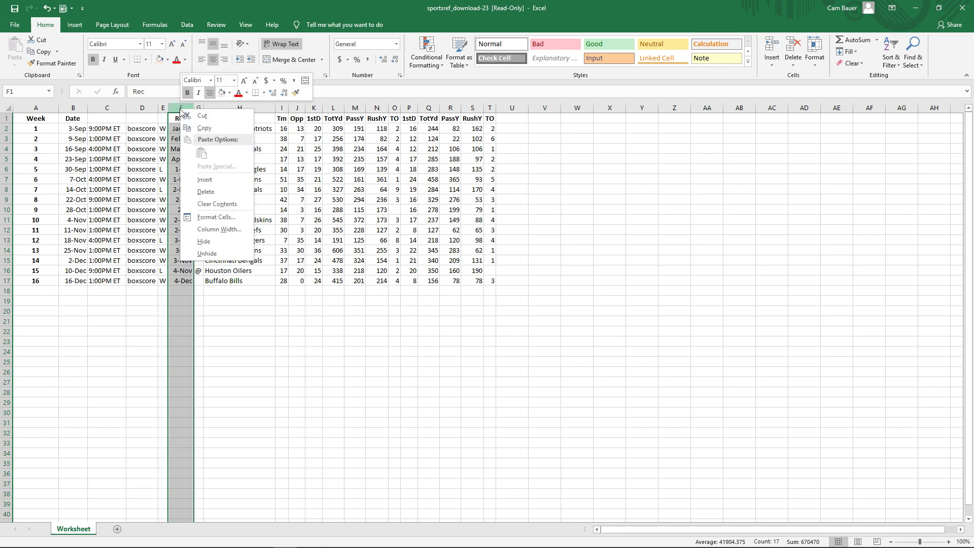
left_click(205, 191)
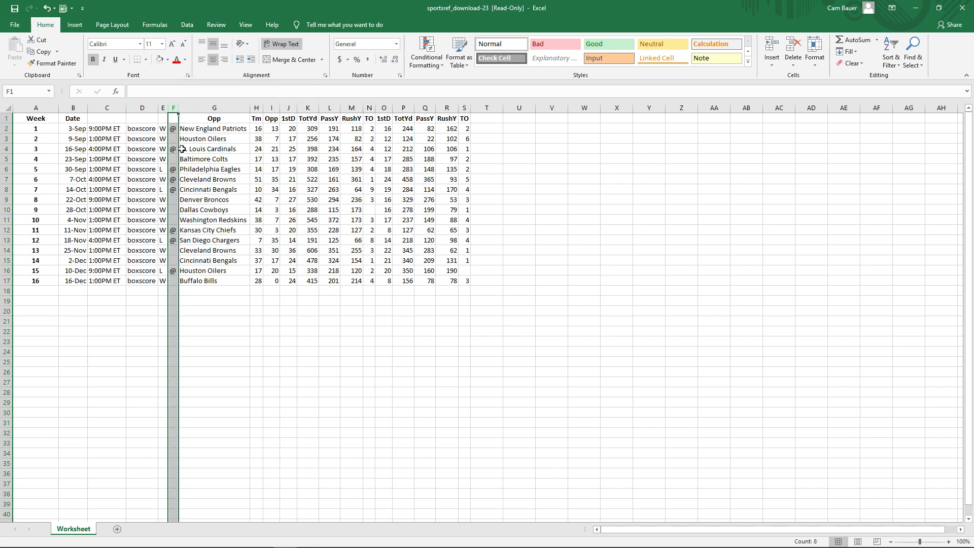
right_click(140, 108)
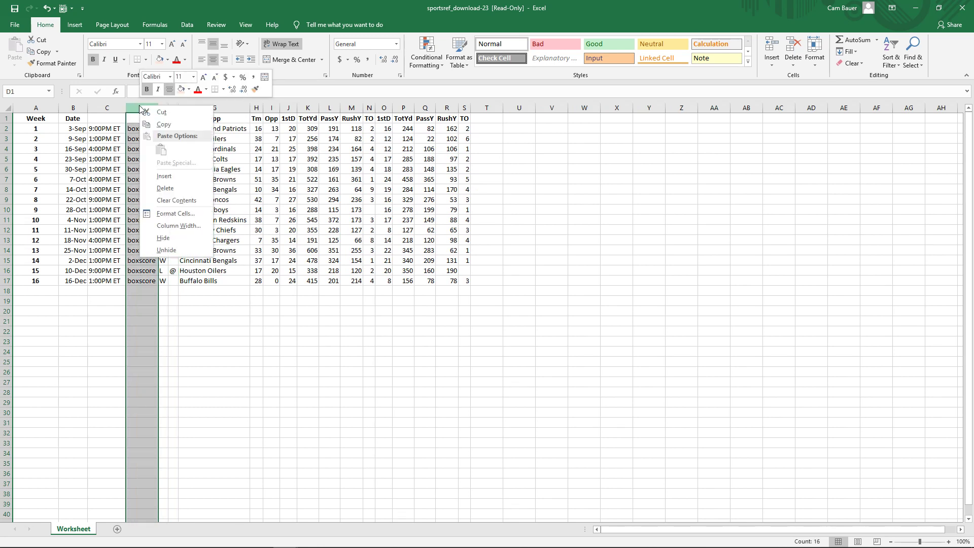
left_click(163, 188)
left_click(108, 107)
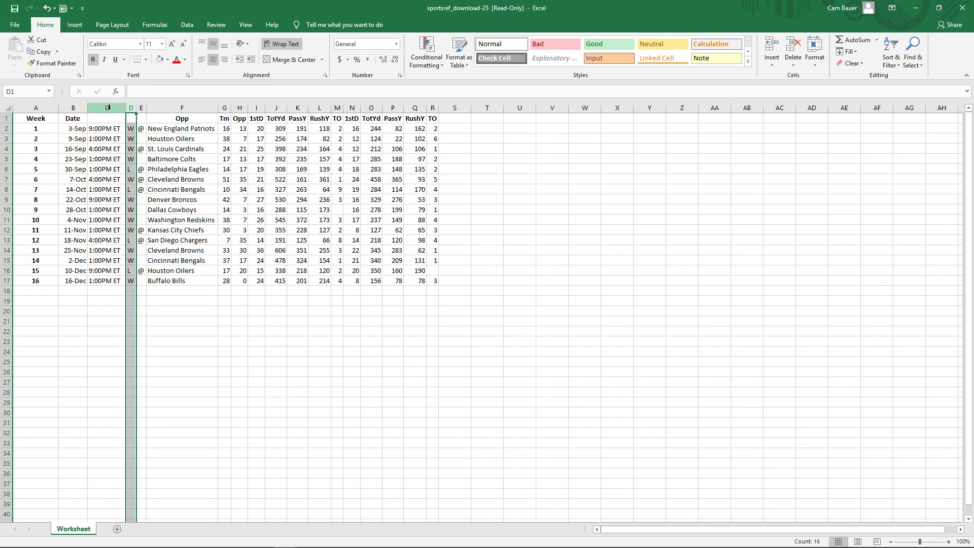
right_click(110, 108)
left_click(136, 192)
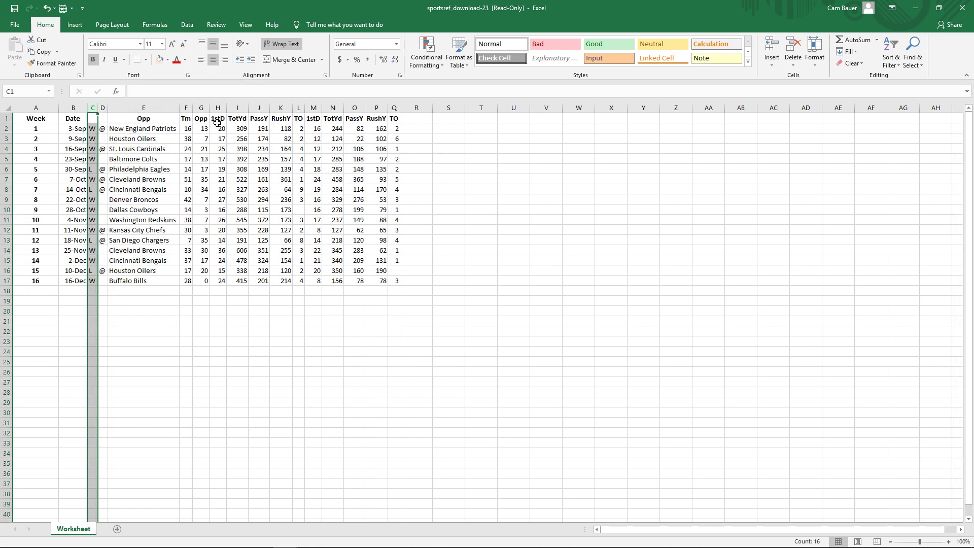
Delete stats columns H through R and narrow column A.
left_click_drag(217, 108, 427, 108)
right_click(324, 169)
left_click(355, 252)
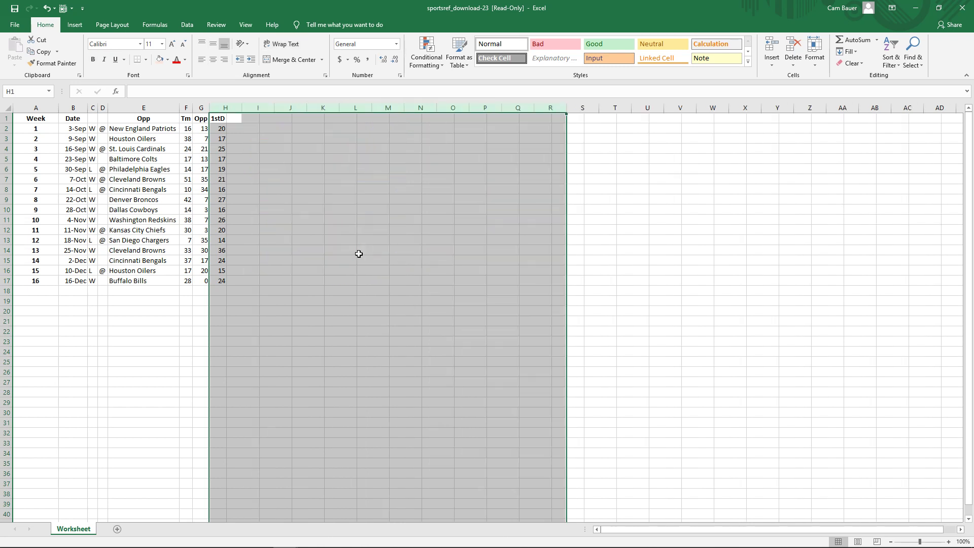
left_click(352, 254)
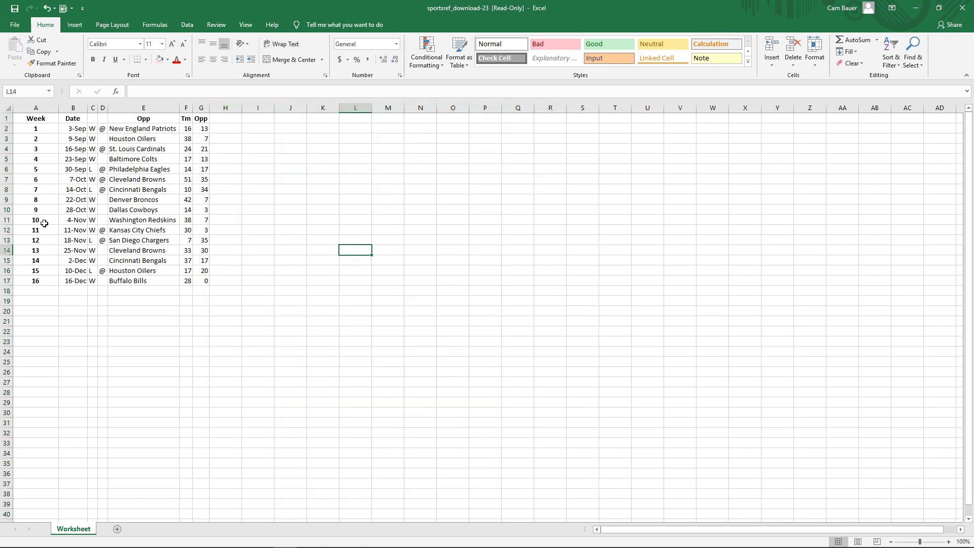
left_click_drag(57, 108, 43, 108)
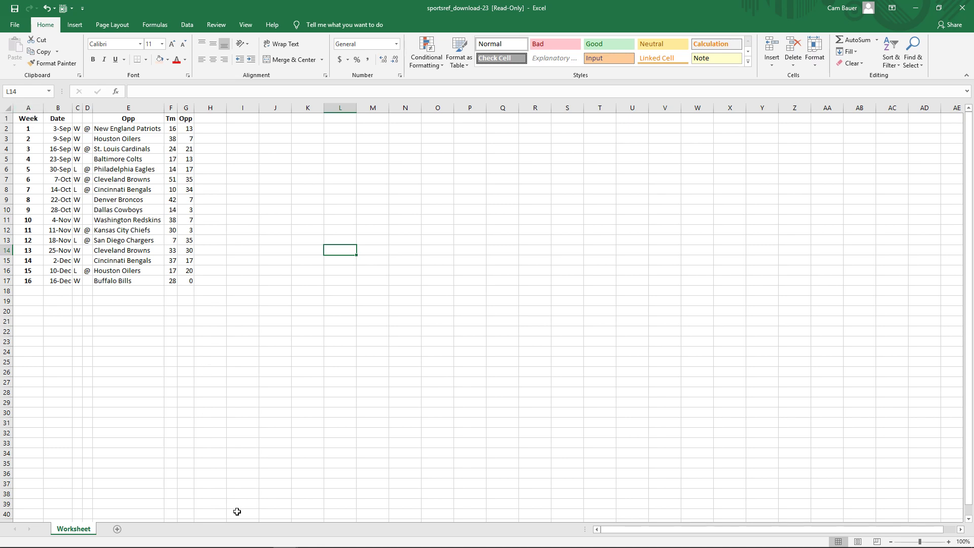
mouse_move(287, 543)
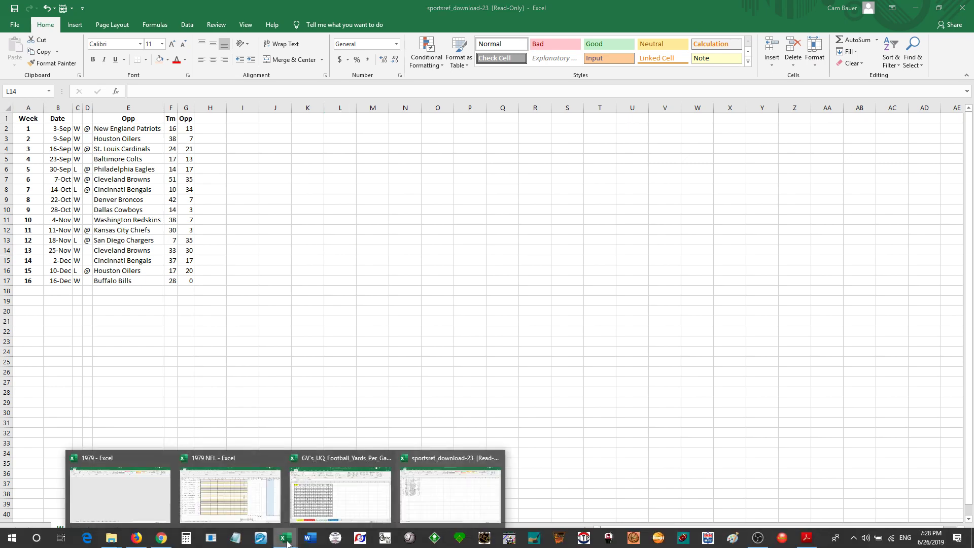
left_click(262, 526)
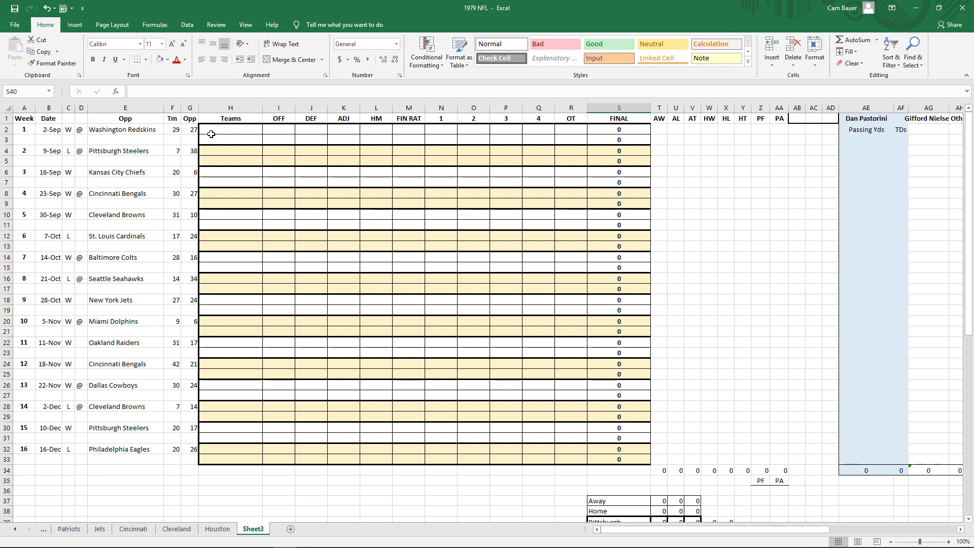
mouse_move(268, 544)
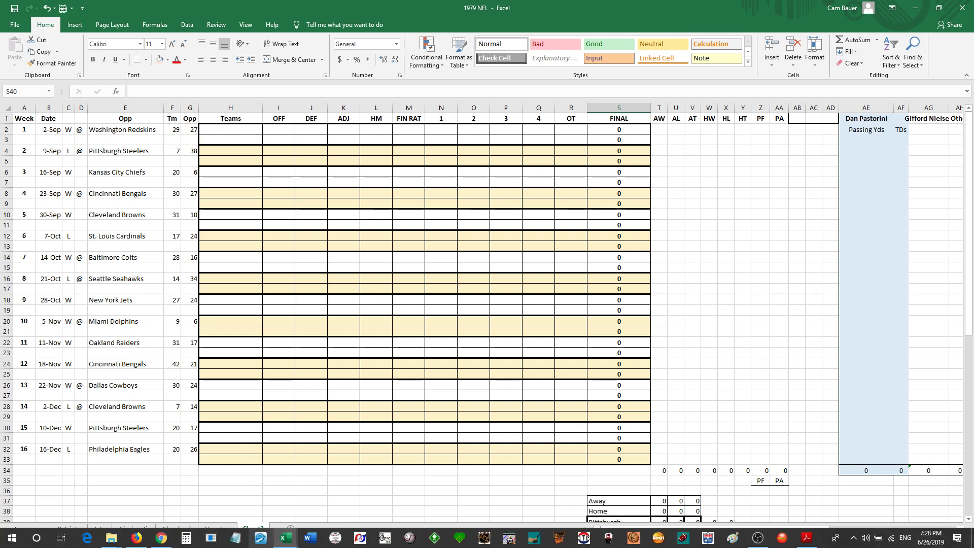
left_click(406, 505)
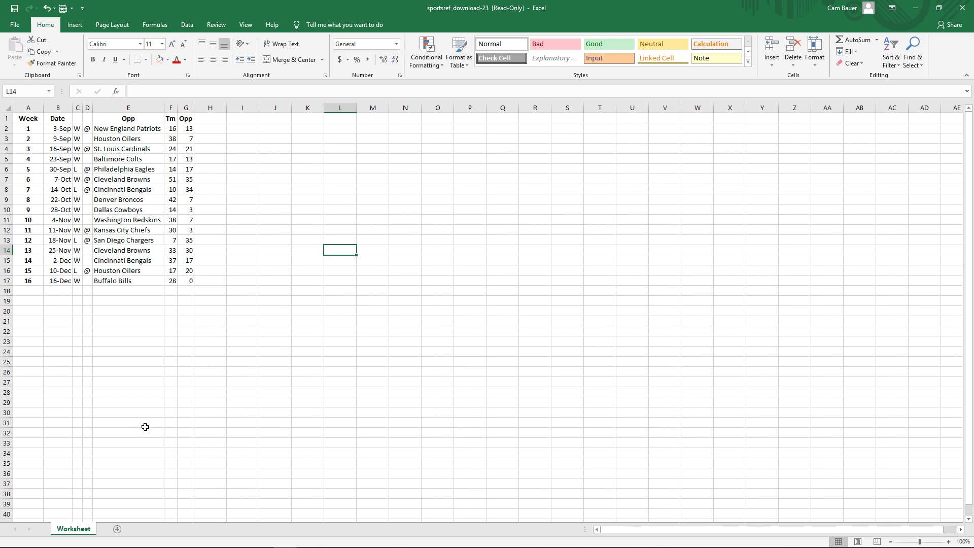
Insert a narrow blank column before Week and enter 1 in cell A2.
left_click(29, 106)
right_click(29, 110)
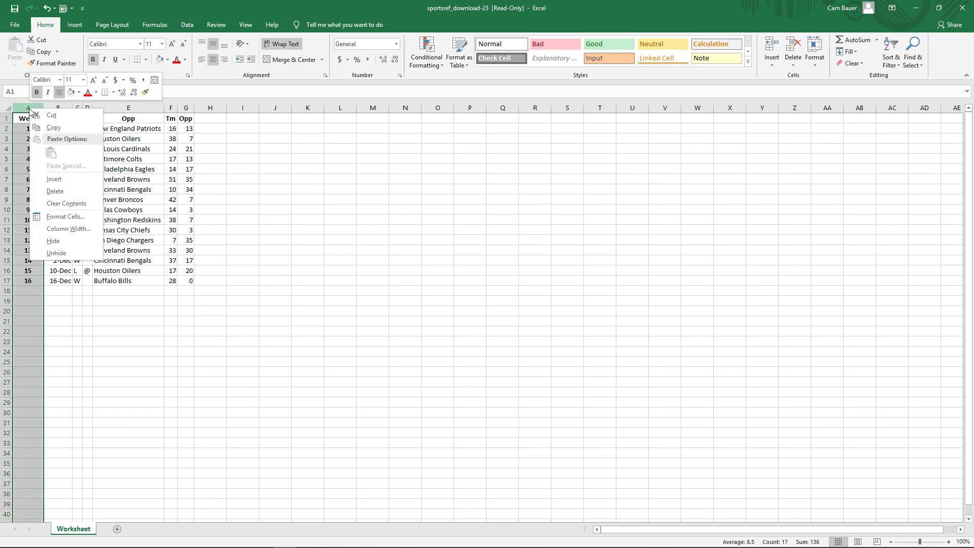
left_click(54, 179)
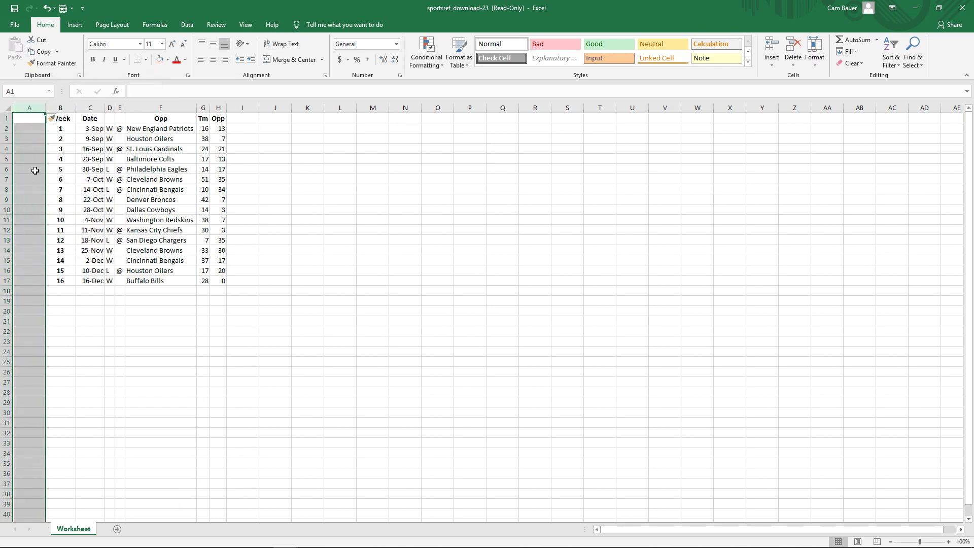
left_click_drag(45, 110, 33, 111)
left_click(29, 130)
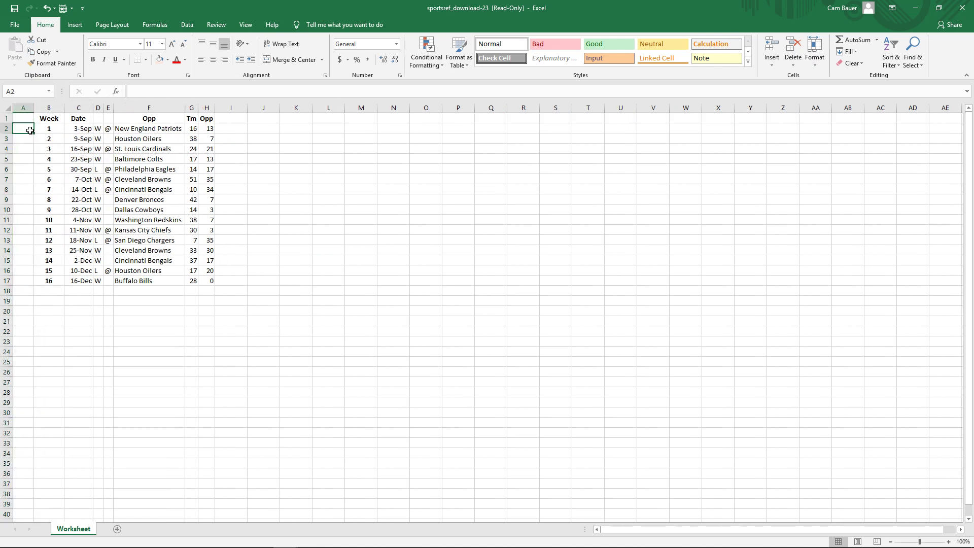
key("Return")
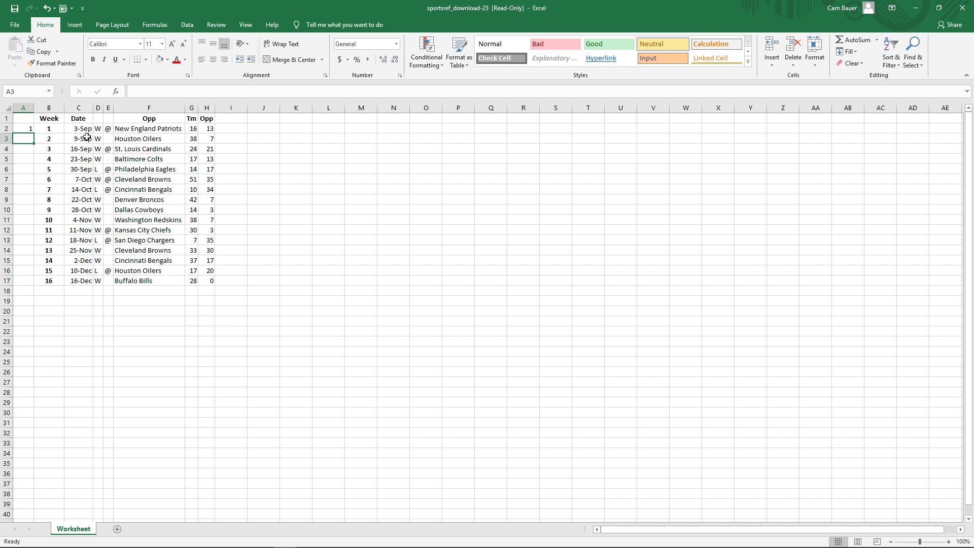
left_click(23, 126)
Fill A2 down to A17 as a series numbering the games 1 to 16.
left_click_drag(33, 134, 34, 283)
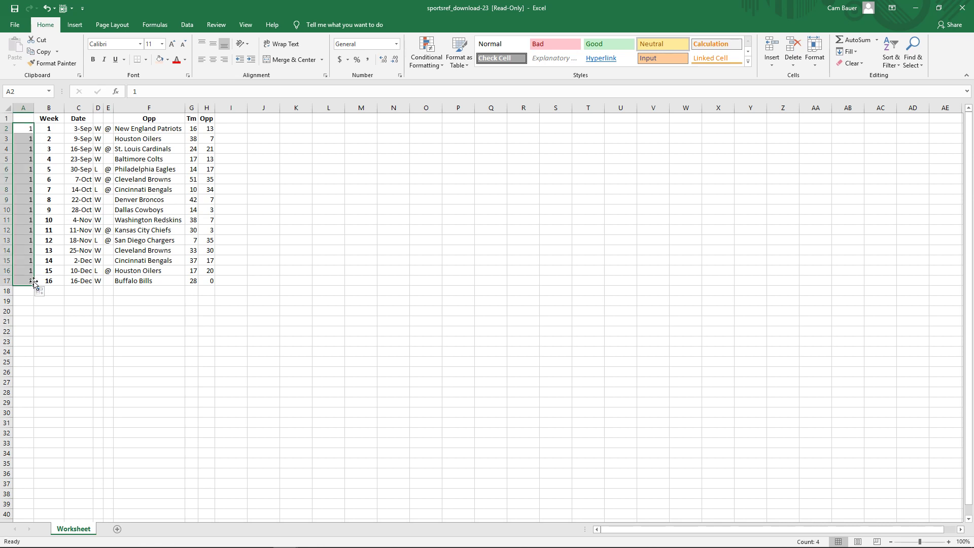
left_click(39, 291)
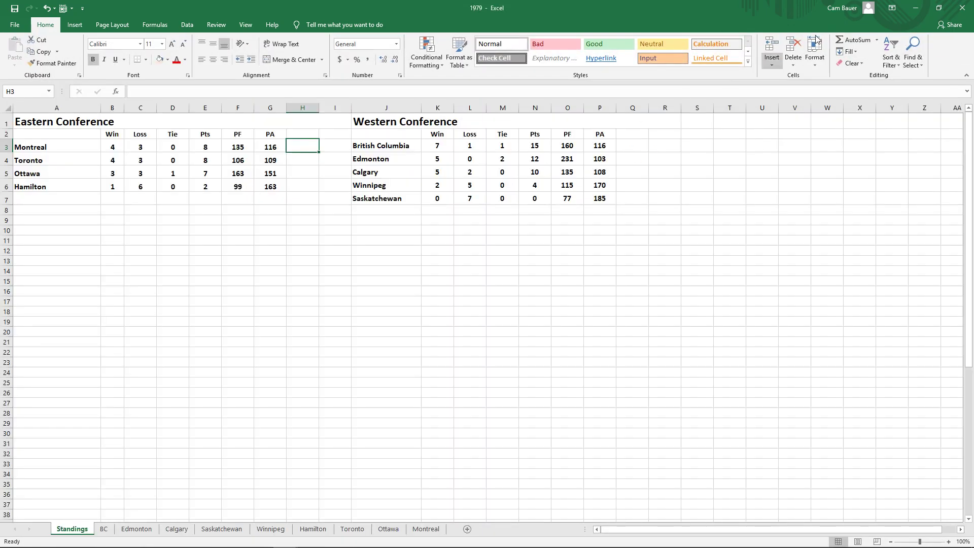
left_click(916, 7)
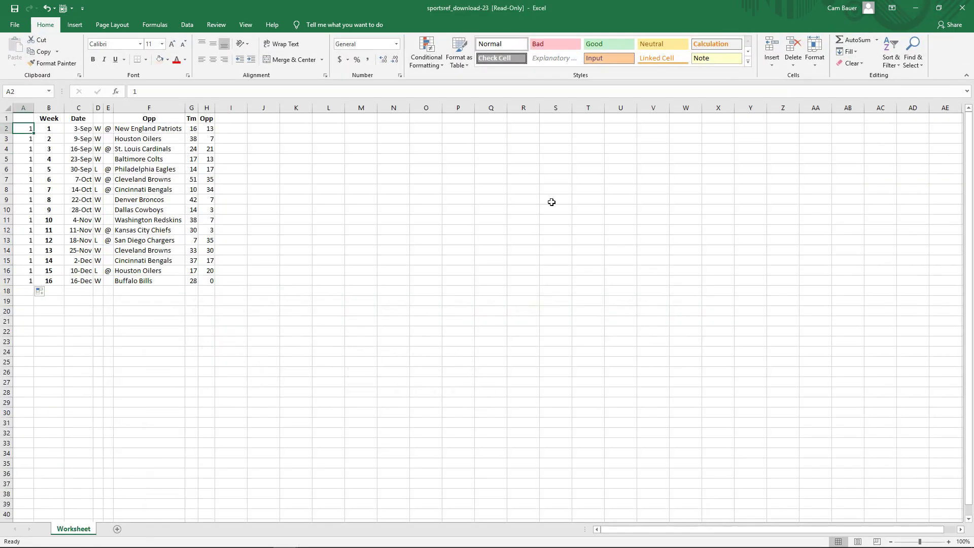
left_click(40, 291)
left_click(55, 320)
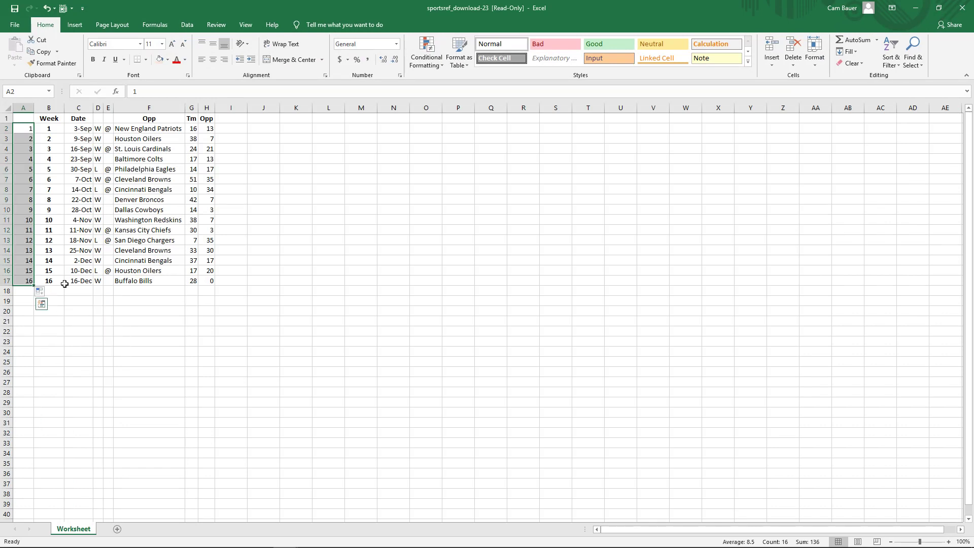
left_click(45, 293)
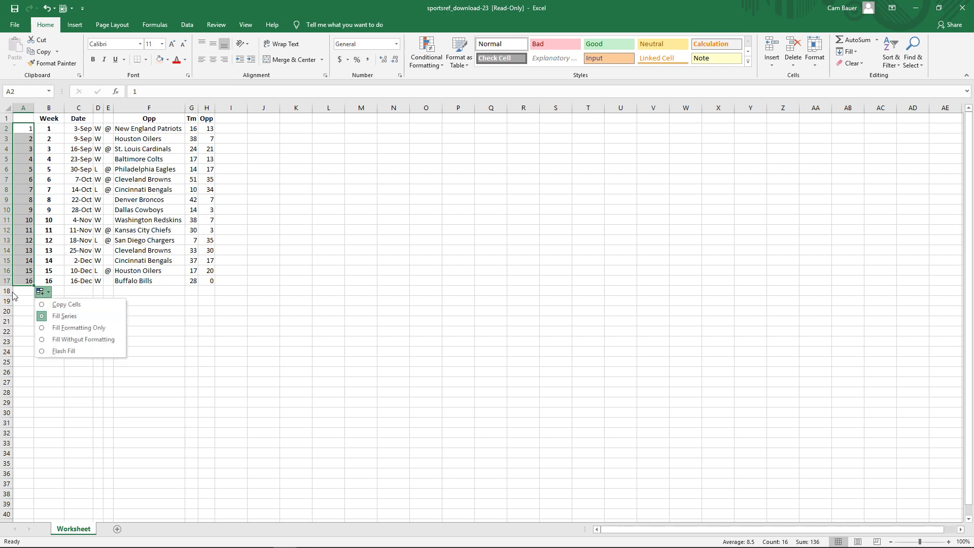
left_click(169, 10)
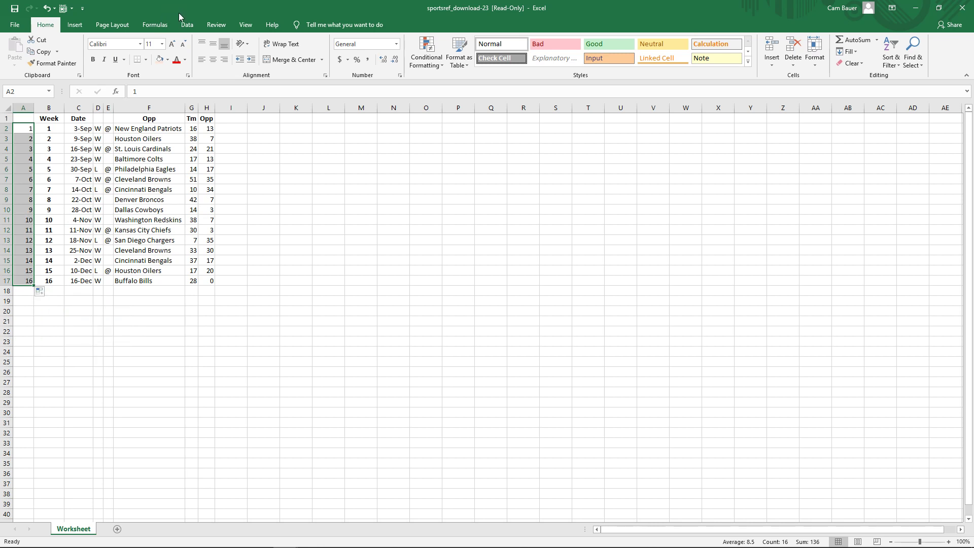
Copy the 1–16 numbers, paste them into A18:A33, and select the entire sheet.
key("ctrl+c")
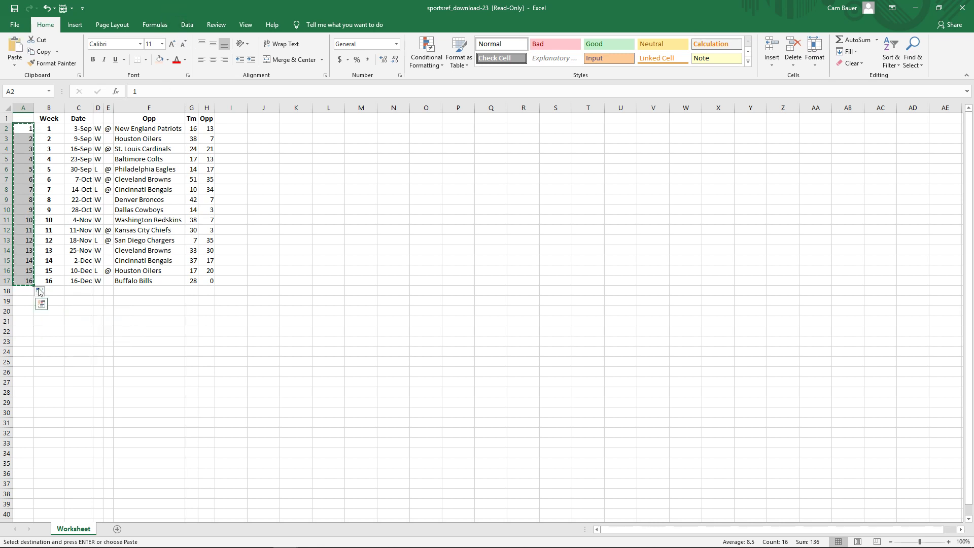
left_click(22, 292)
key("ctrl+v")
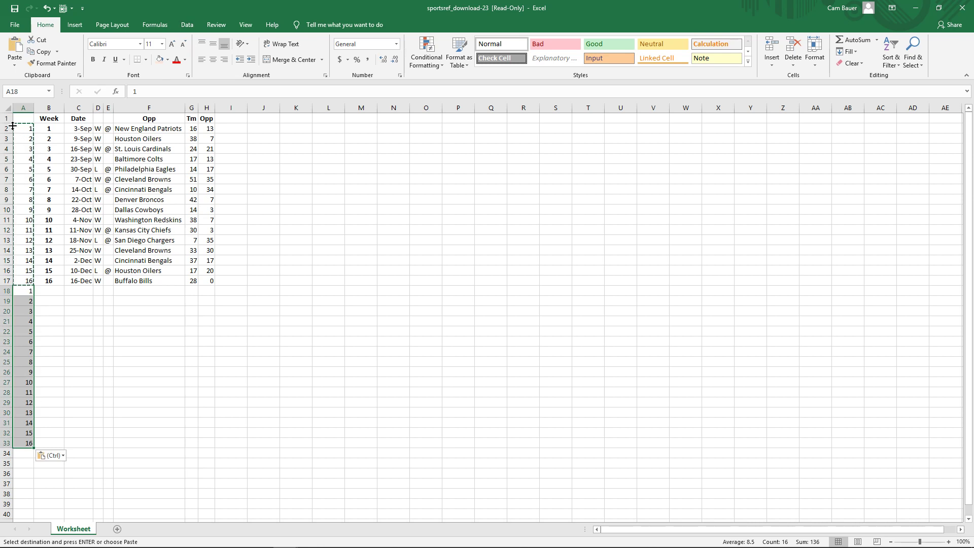
left_click(4, 107)
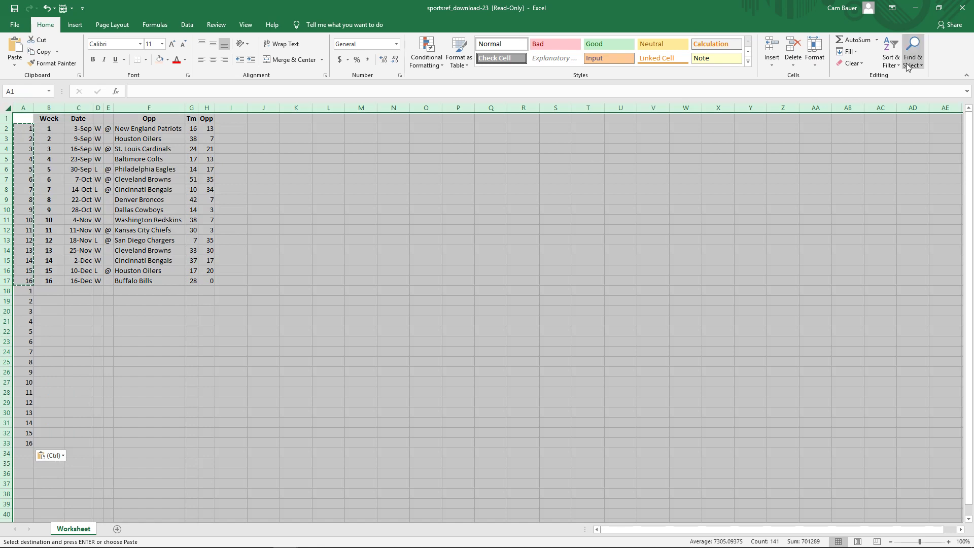
Custom sort the sheet by Column A, smallest to largest, then select the schedule block B1:H31.
left_click(891, 56)
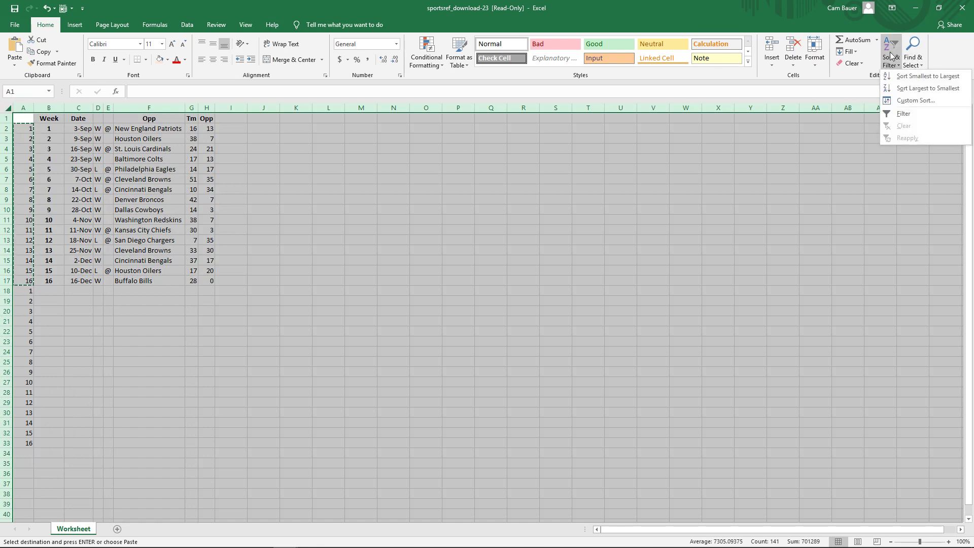
left_click(910, 100)
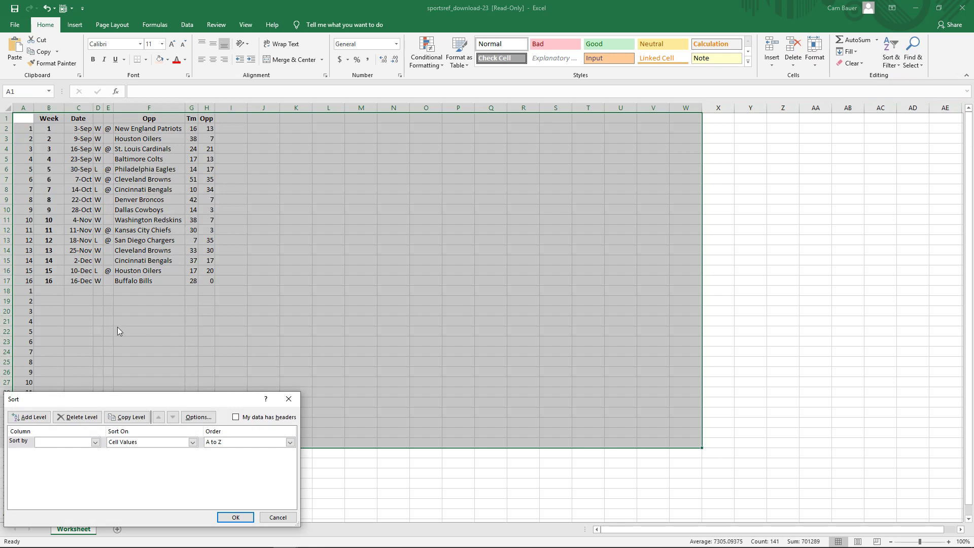
left_click(95, 442)
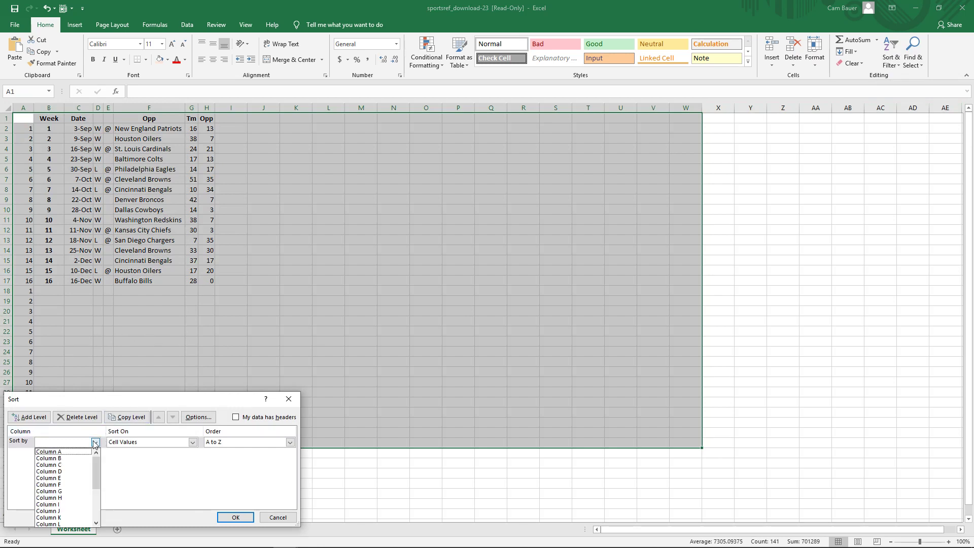
left_click(85, 451)
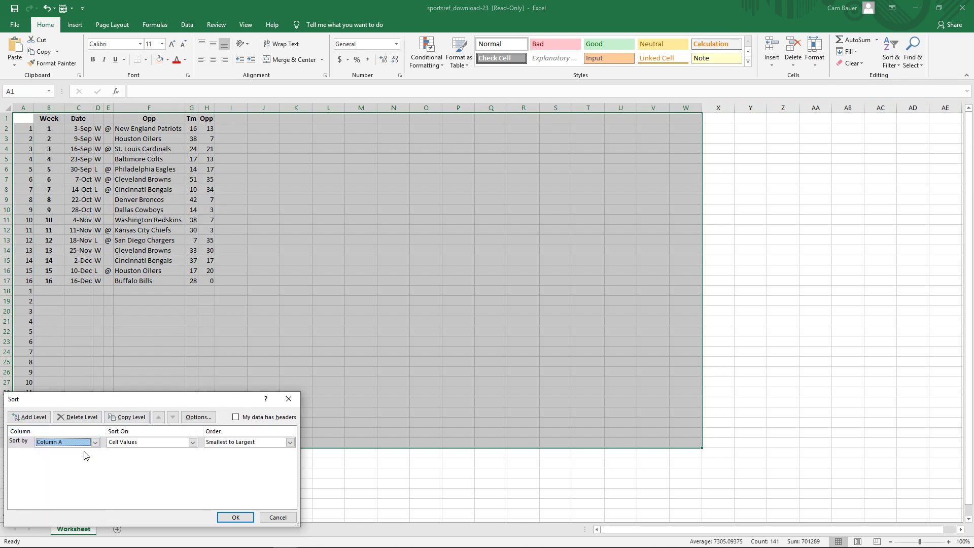
left_click(246, 444)
left_click(242, 450)
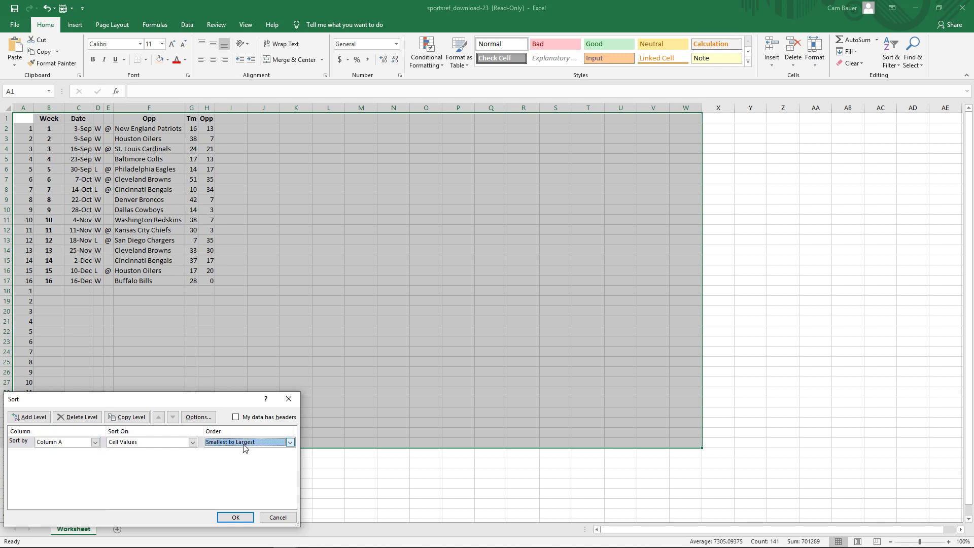
left_click(235, 518)
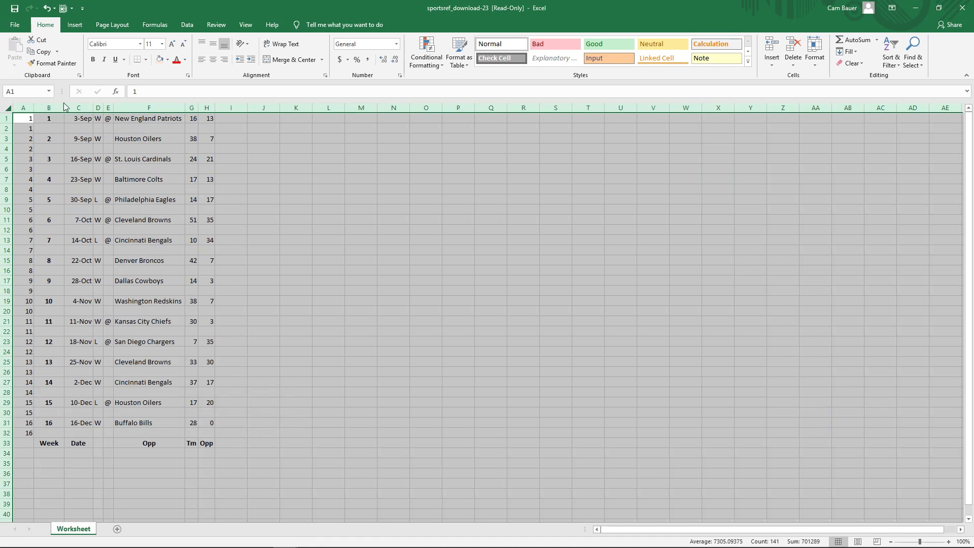
left_click(52, 120)
left_click_drag(51, 120, 208, 425)
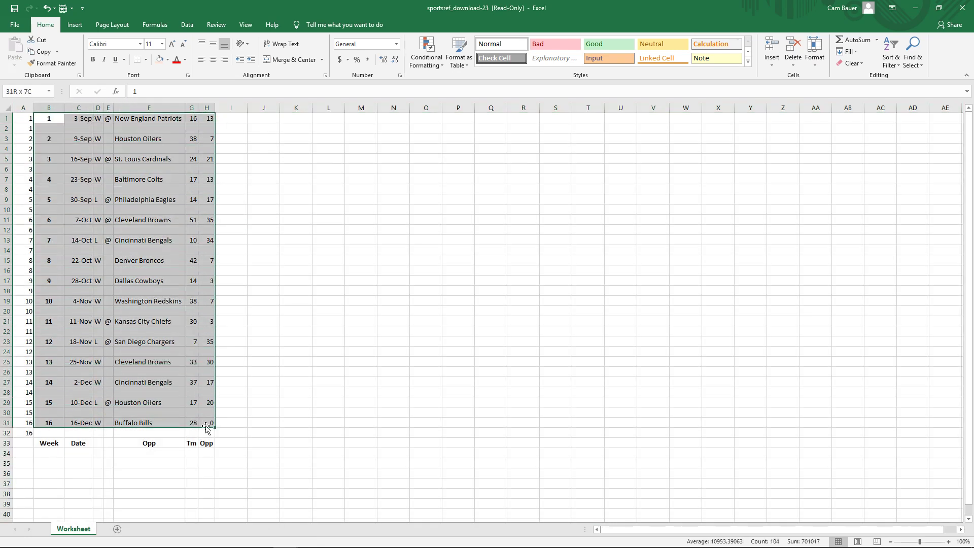
Copy the spaced schedule block and paste it as values into A2 of the 1979 NFL workbook.
right_click(146, 234)
left_click(171, 256)
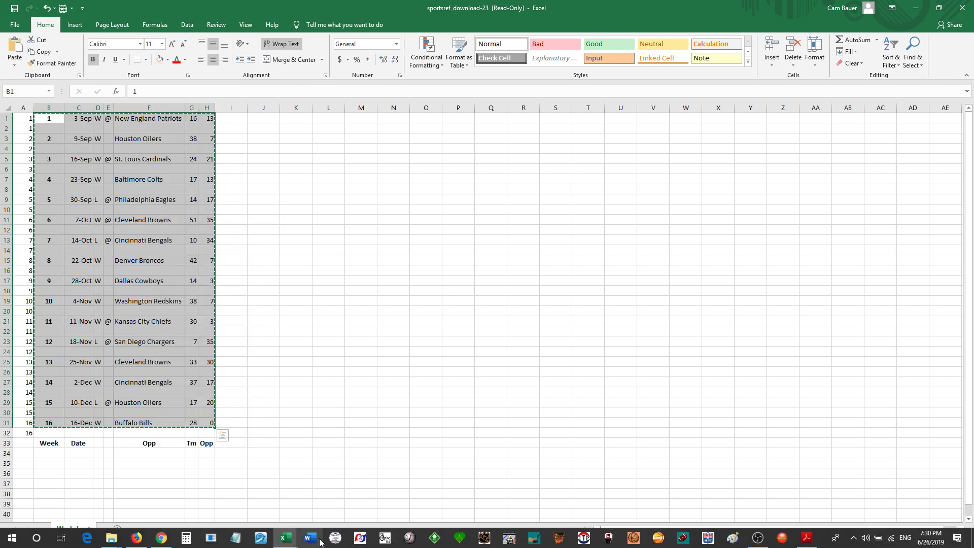
mouse_move(288, 544)
left_click(247, 512)
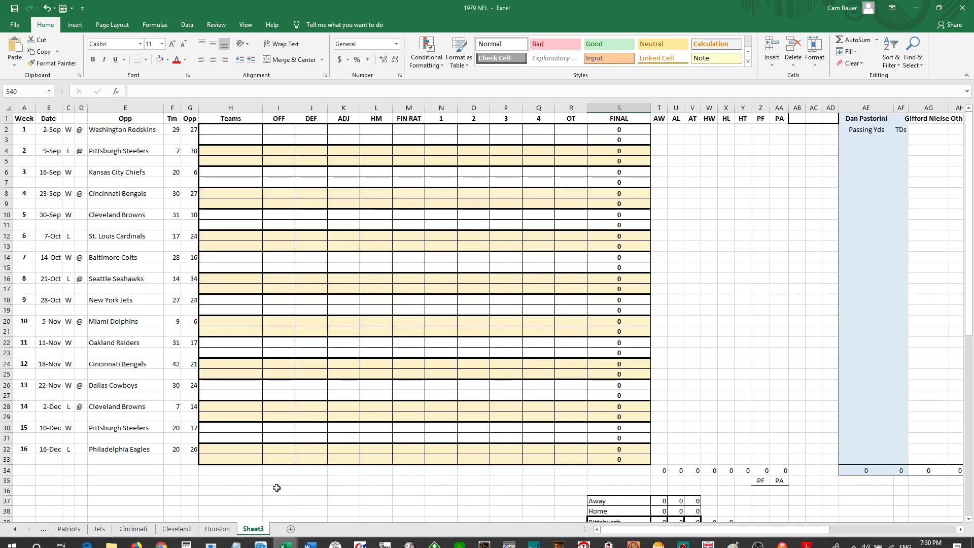
left_click(21, 129)
right_click(21, 130)
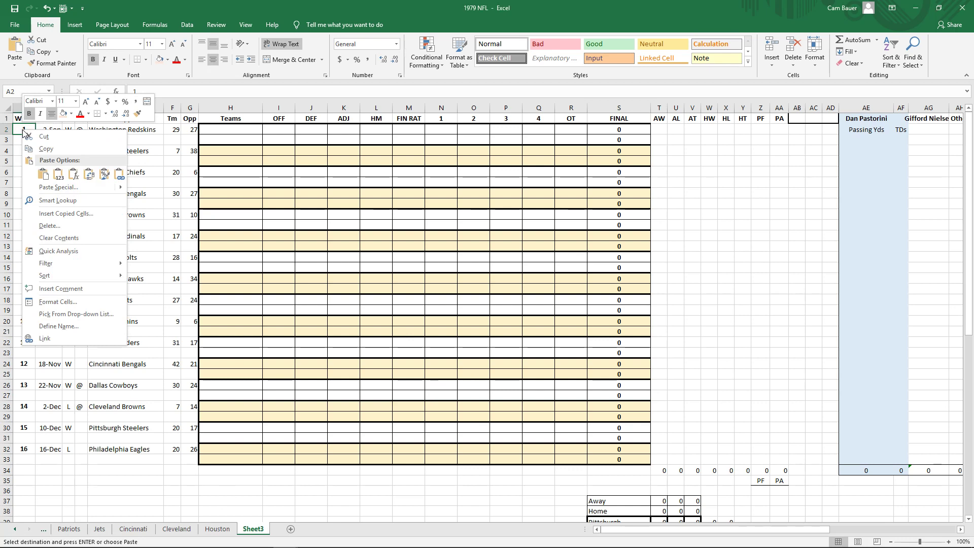
left_click(43, 173)
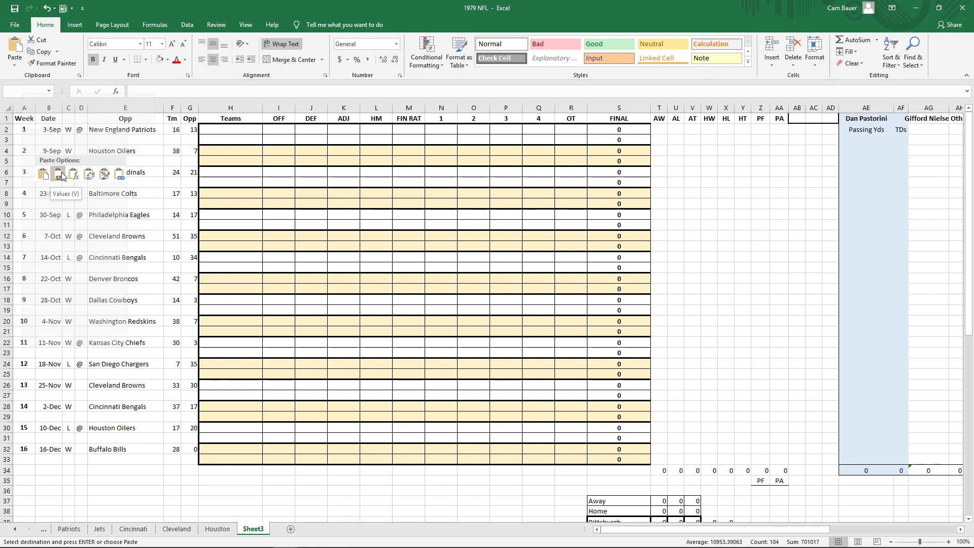
left_click(58, 175)
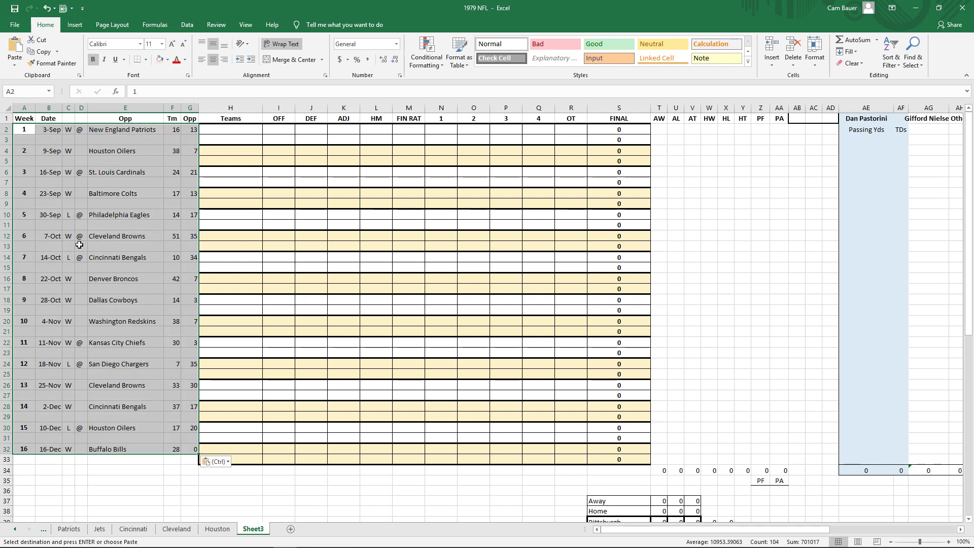
left_click(112, 485)
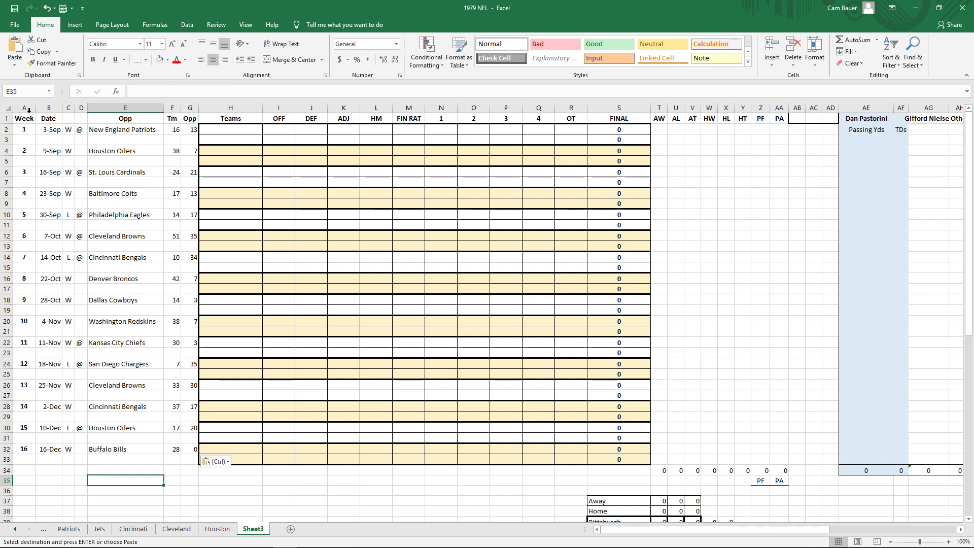
Narrow column A and return to the Steelers stats page in Firefox.
left_click_drag(34, 111, 30, 111)
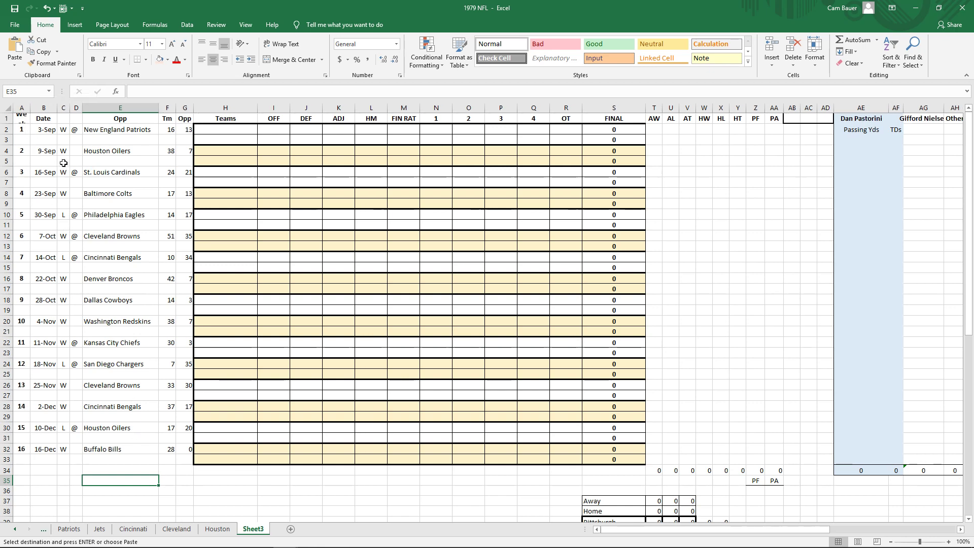
scroll(374, 335, "down", 3)
scroll(376, 335, "up", 2)
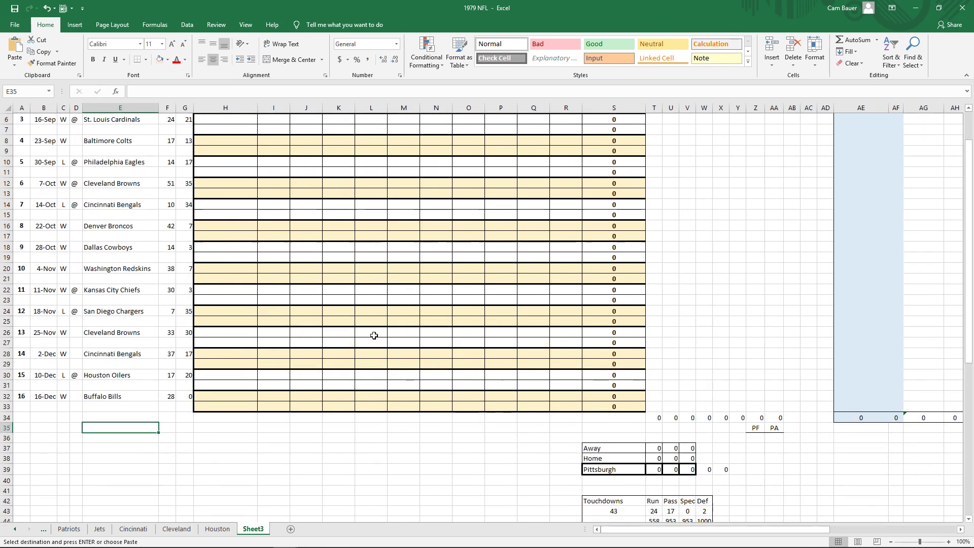
scroll(378, 336, "down", 6)
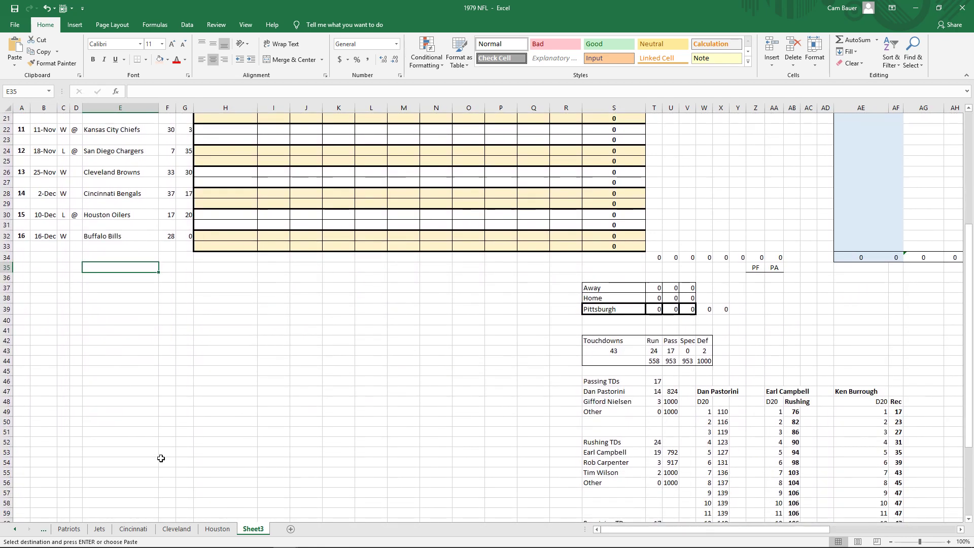
left_click(137, 537)
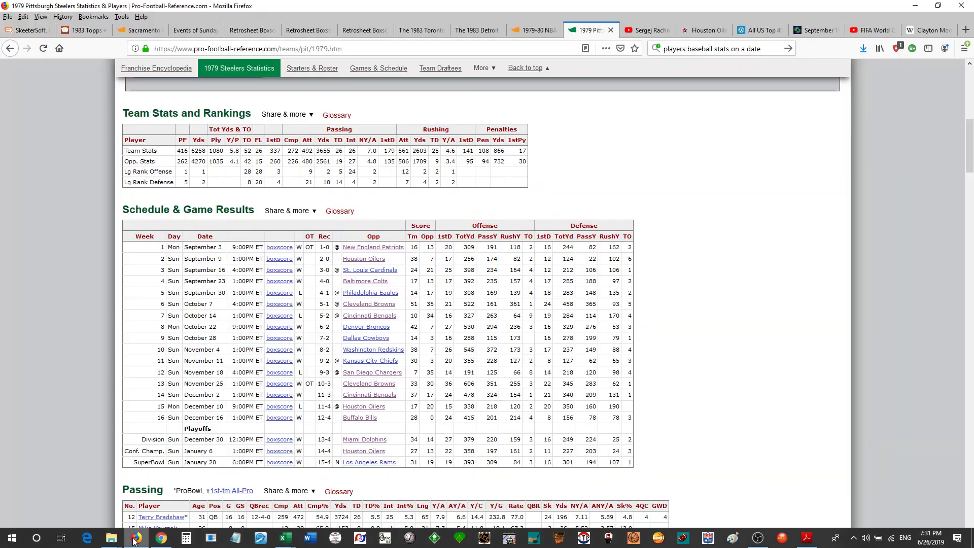
Check the Steelers' Scoring Summary of 52 touchdowns, then minimize Firefox.
scroll(299, 309, "down", 12)
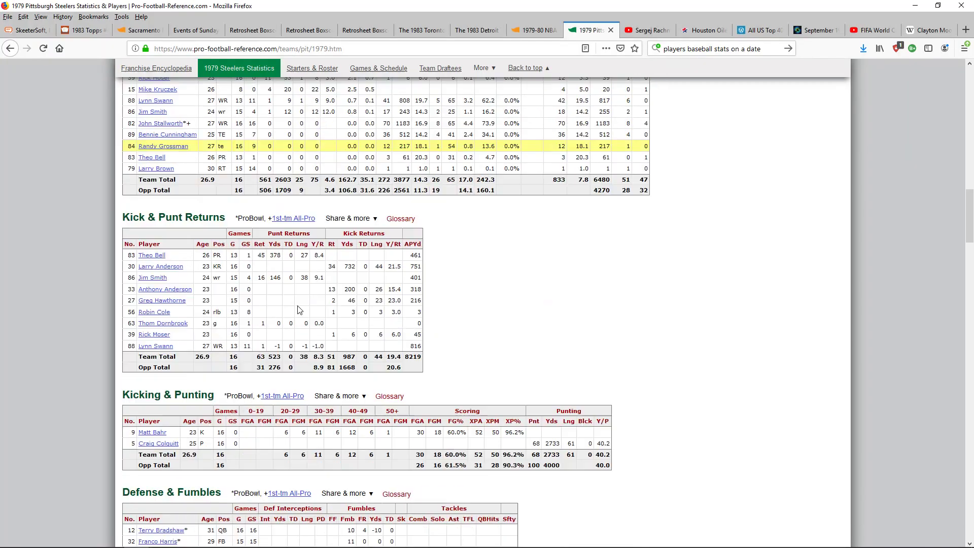
scroll(301, 309, "down", 10)
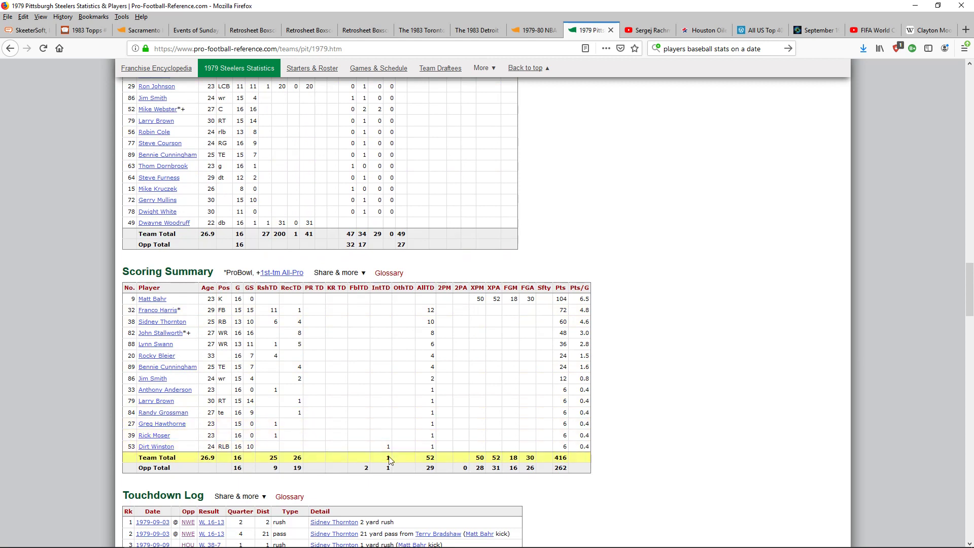
left_click(916, 5)
Correct the Touchdowns total in S43 to 52, then return to the Steelers stats page.
left_click(617, 348)
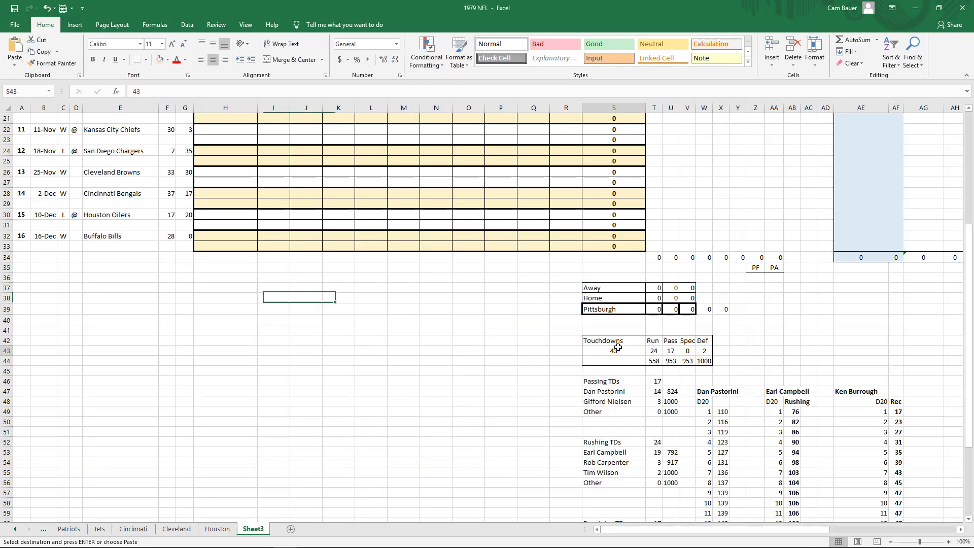
type("52")
key("Return")
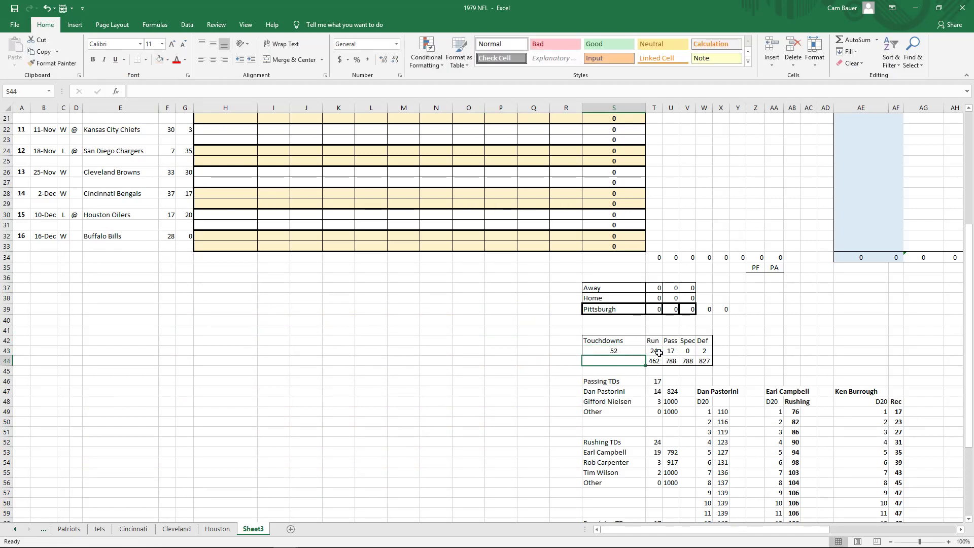
mouse_move(262, 542)
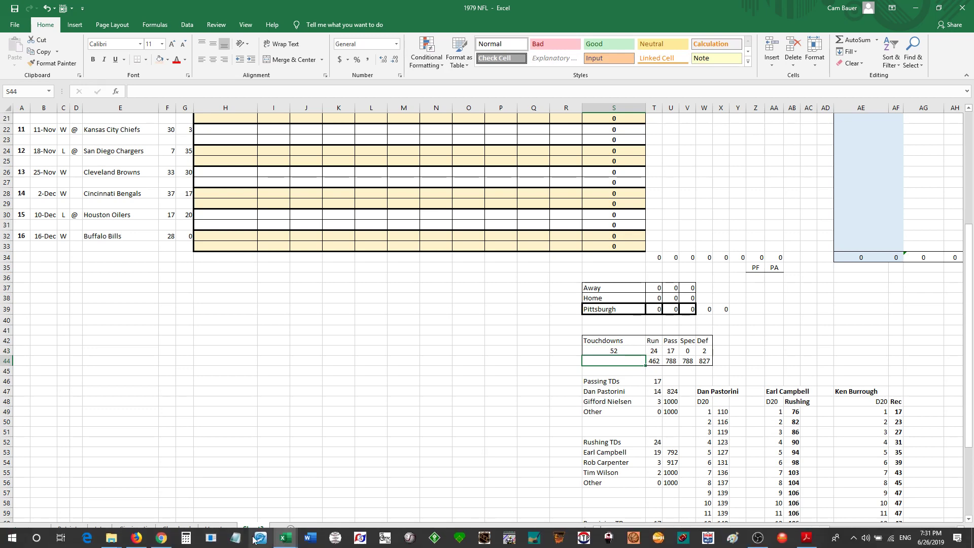
left_click(137, 539)
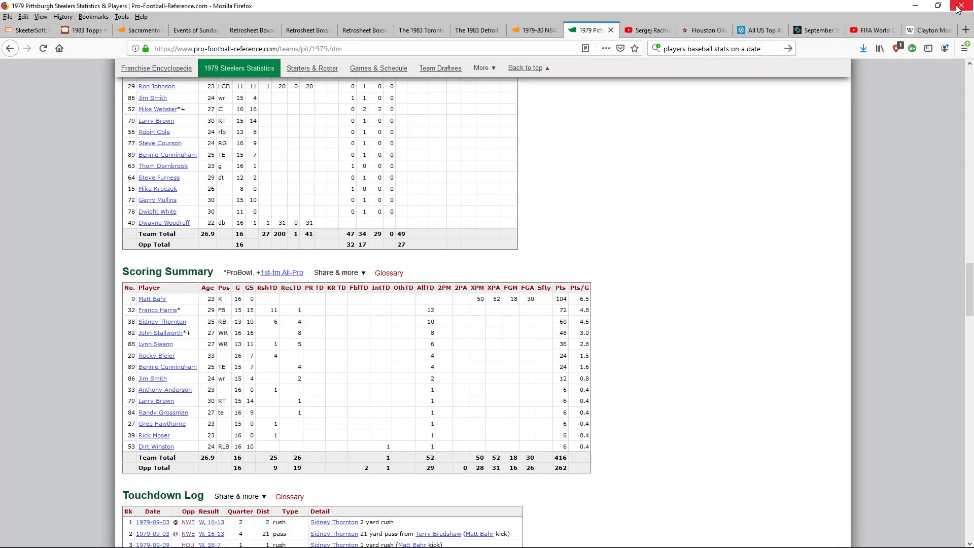
Restore down the Firefox and 1979 NFL windows side by side, scrolling the sheet right.
left_click(939, 5)
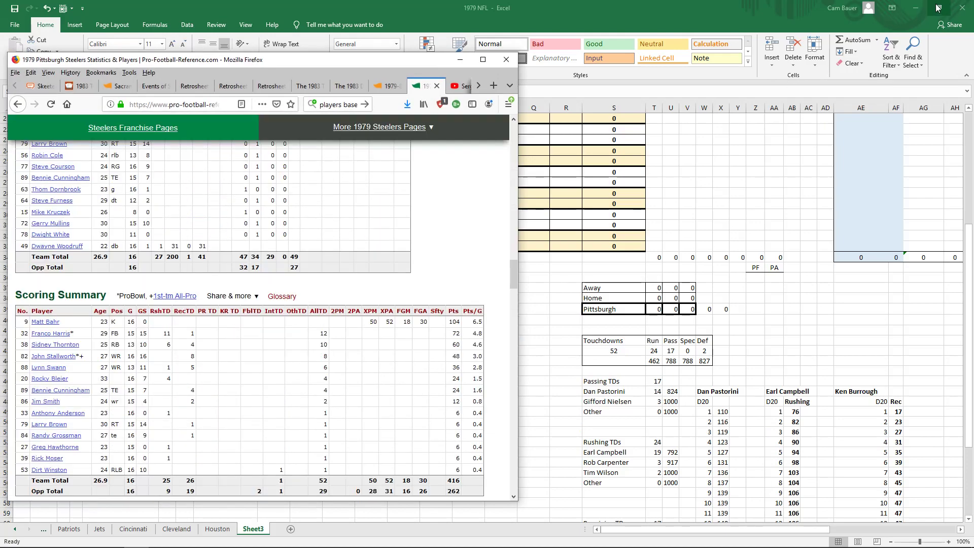
left_click(939, 8)
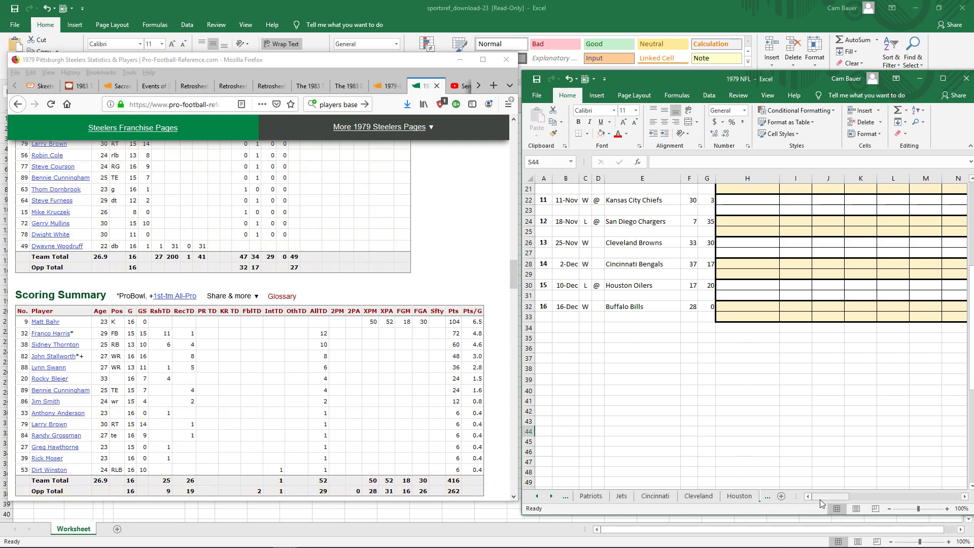
left_click_drag(824, 495, 855, 496)
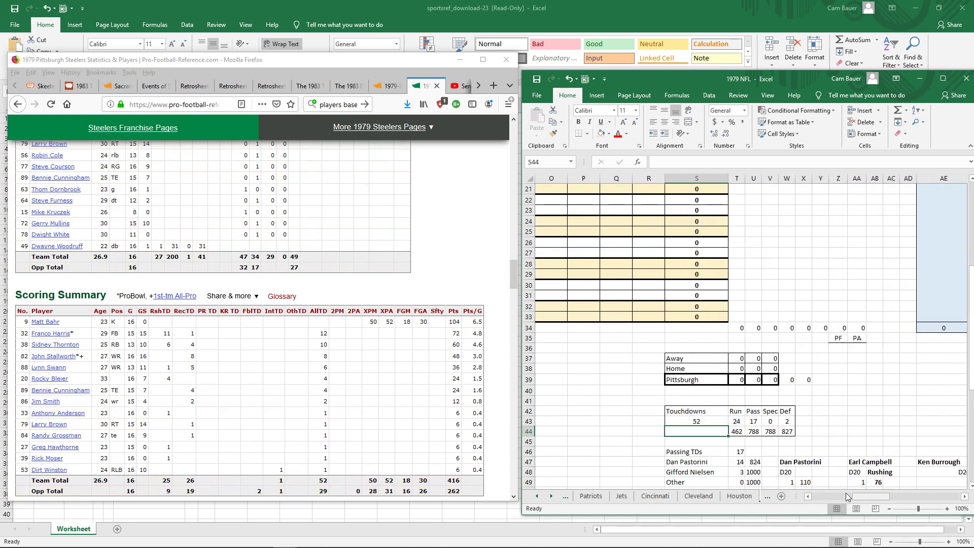
Fill row 43's breakdown with 25 run in T43, 26 pass in U43, 1 defensive in W43.
left_click(739, 421)
key("Return")
key("Right")
key("Up")
type("26")
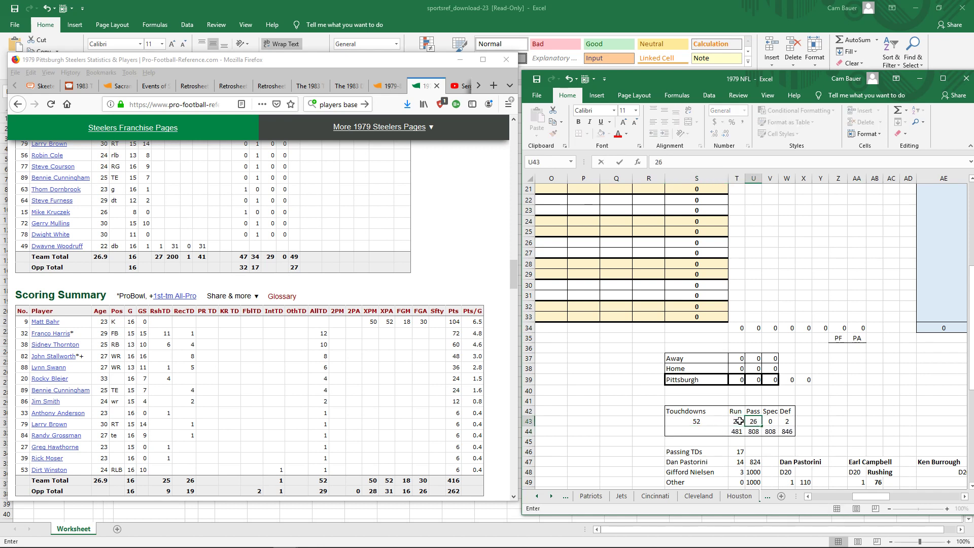
key("Tab")
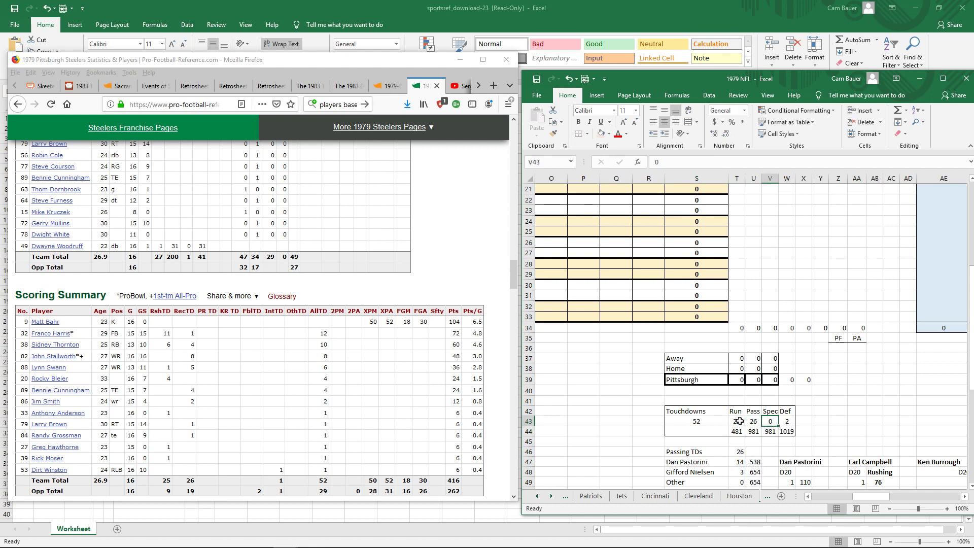
key("Tab")
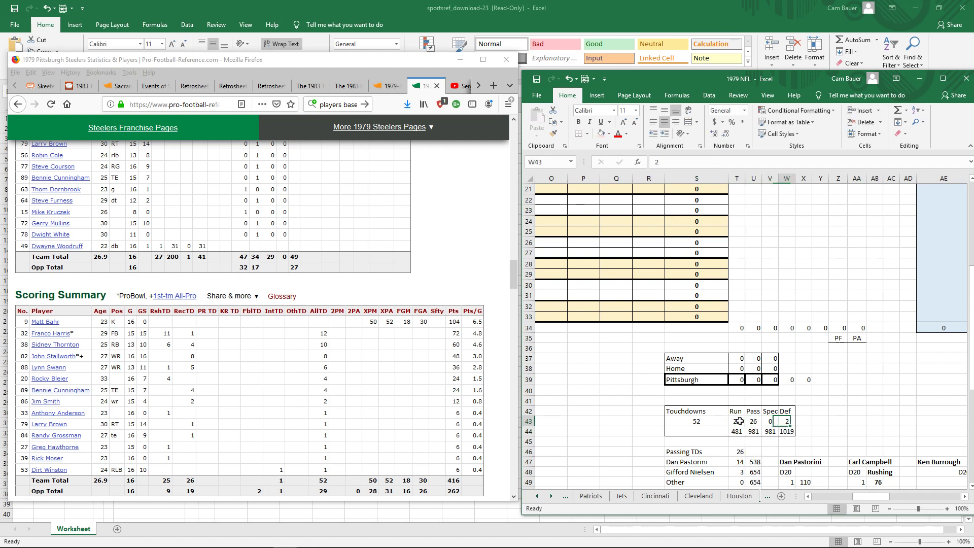
type("1")
key("Return")
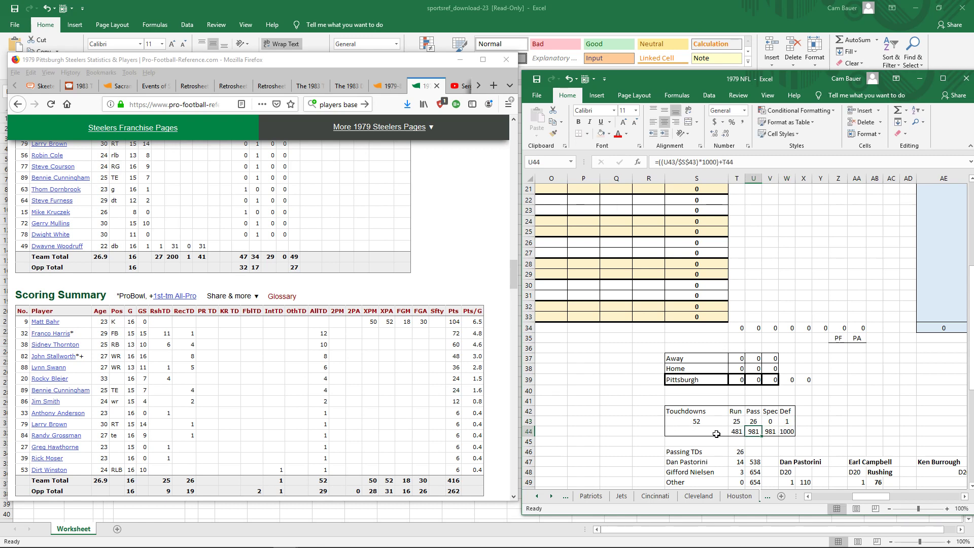
Scroll to the passing and rushing TD breakdown near row 47, back at column S.
scroll(711, 428, "down", 1)
scroll(235, 401, "down", 1)
scroll(234, 403, "up", 10)
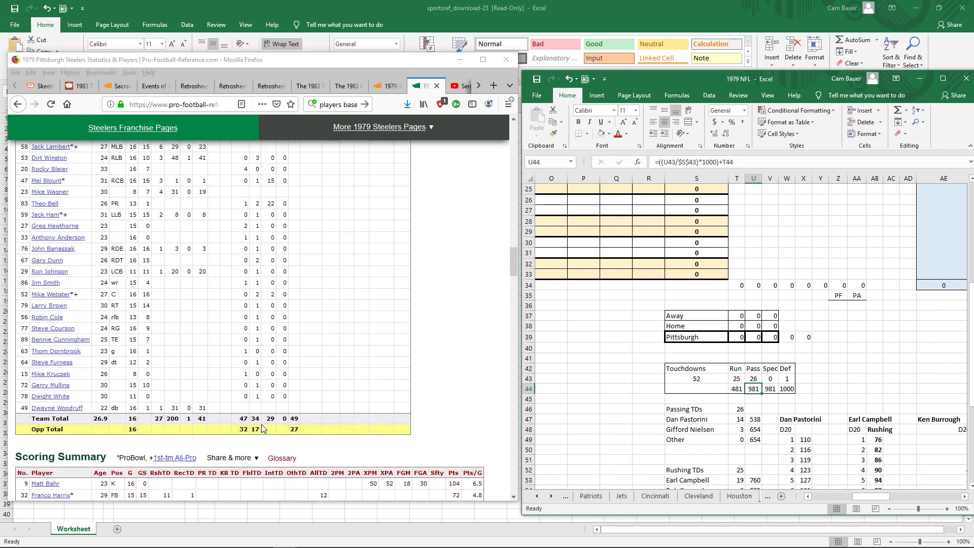
scroll(263, 437, "up", 5)
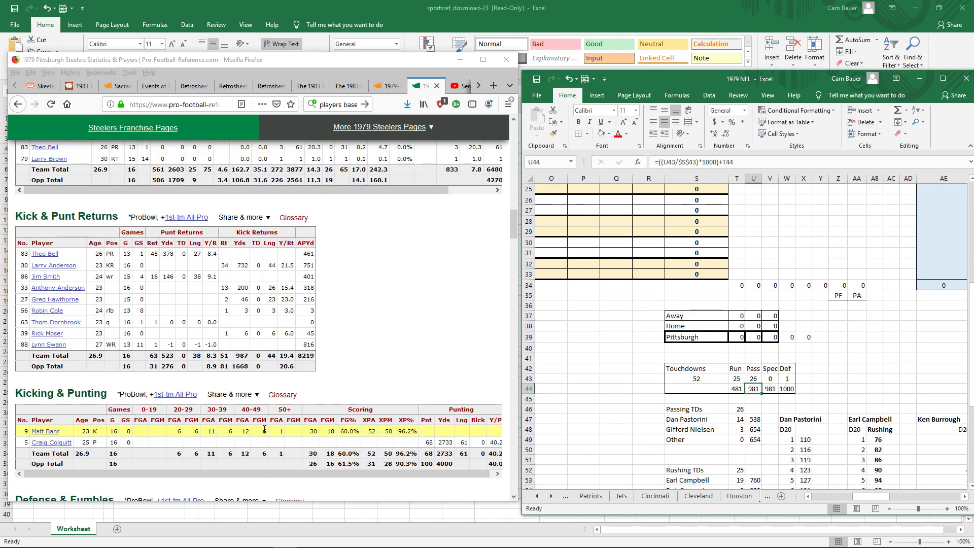
scroll(264, 435, "up", 3)
scroll(264, 432, "up", 6)
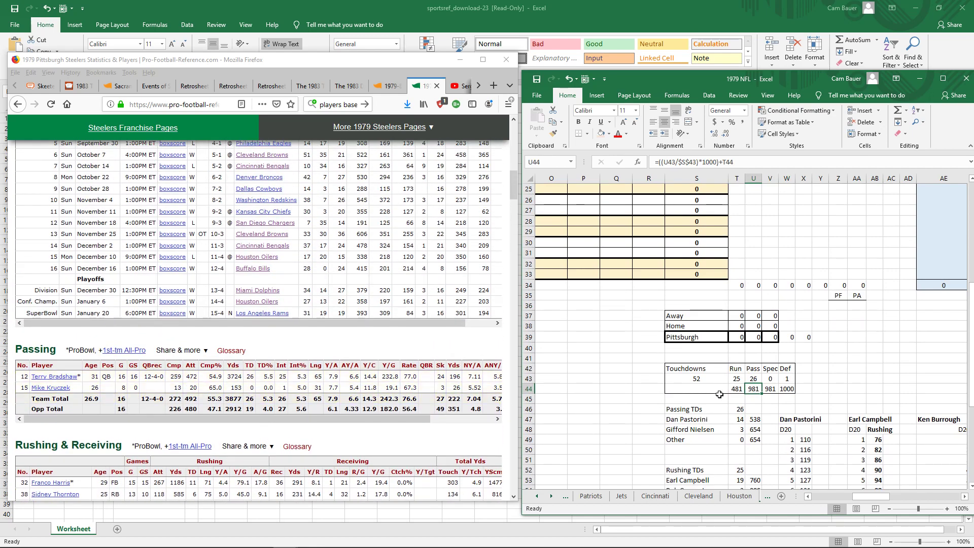
left_click_drag(862, 498, 900, 498)
scroll(860, 473, "down", 5)
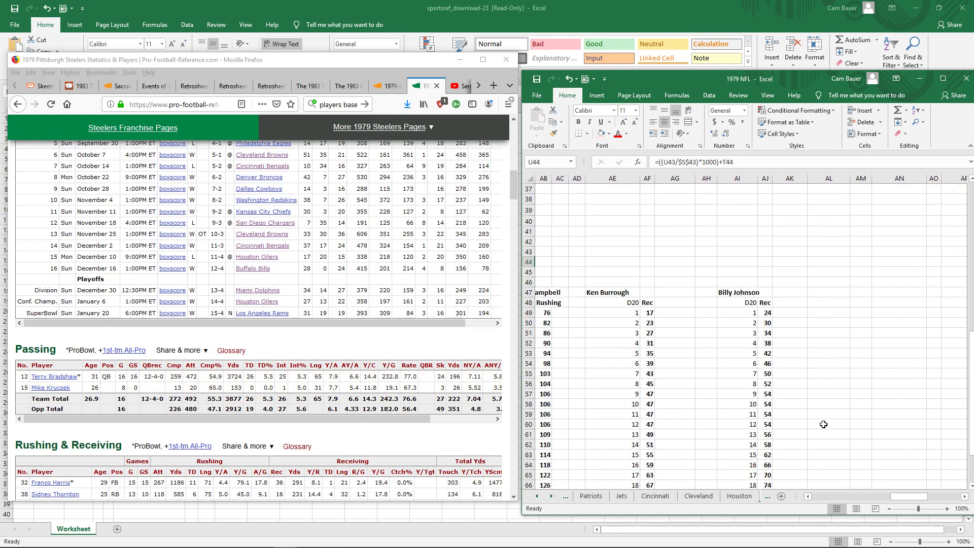
scroll(823, 424, "up", 13)
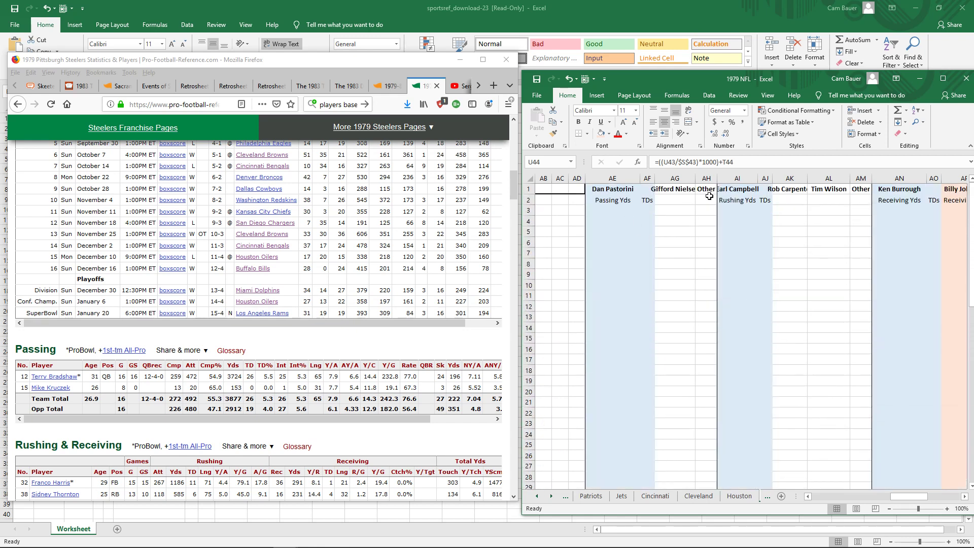
left_click(613, 178)
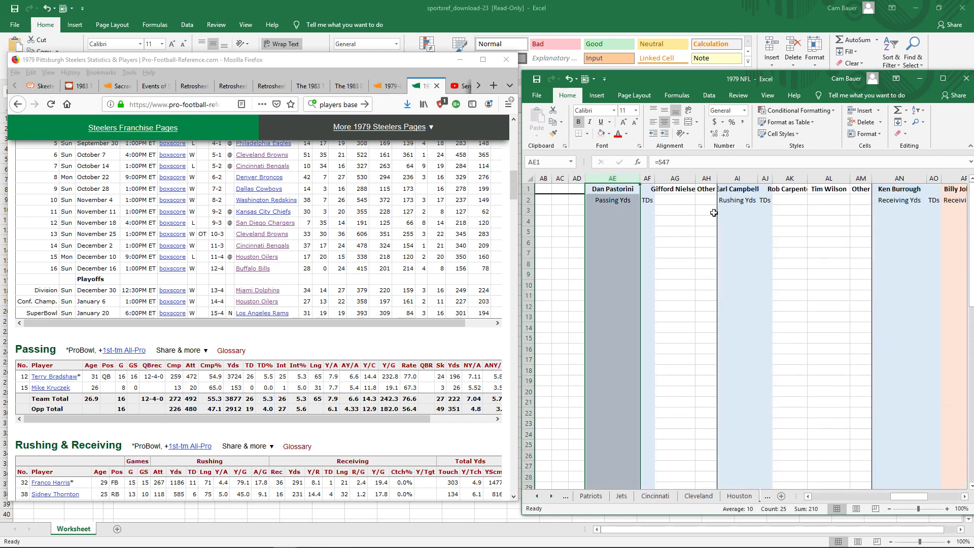
left_click(544, 276)
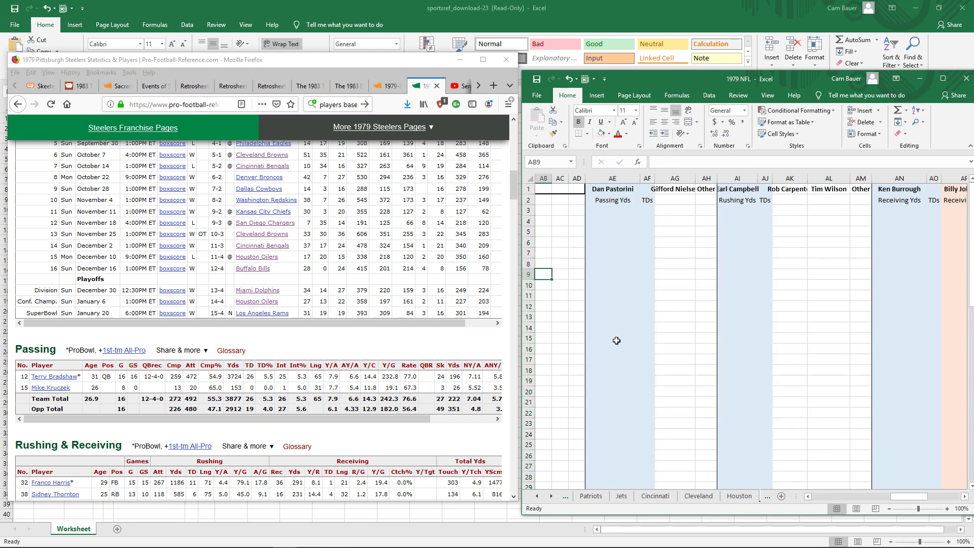
scroll(629, 389, "down", 2)
scroll(632, 388, "up", 2)
scroll(646, 336, "down", 7)
scroll(646, 337, "down", 3)
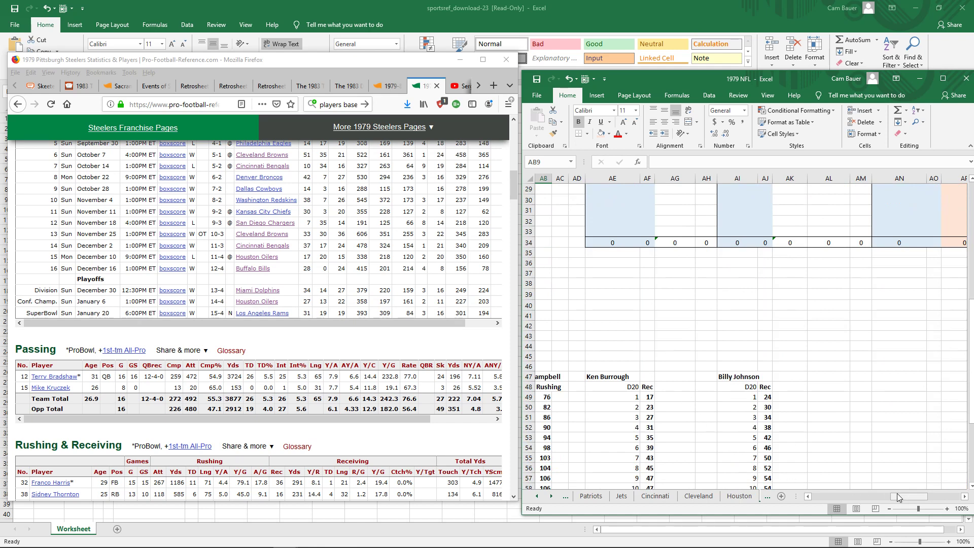
scroll(711, 396, "up", 9)
scroll(691, 359, "down", 9)
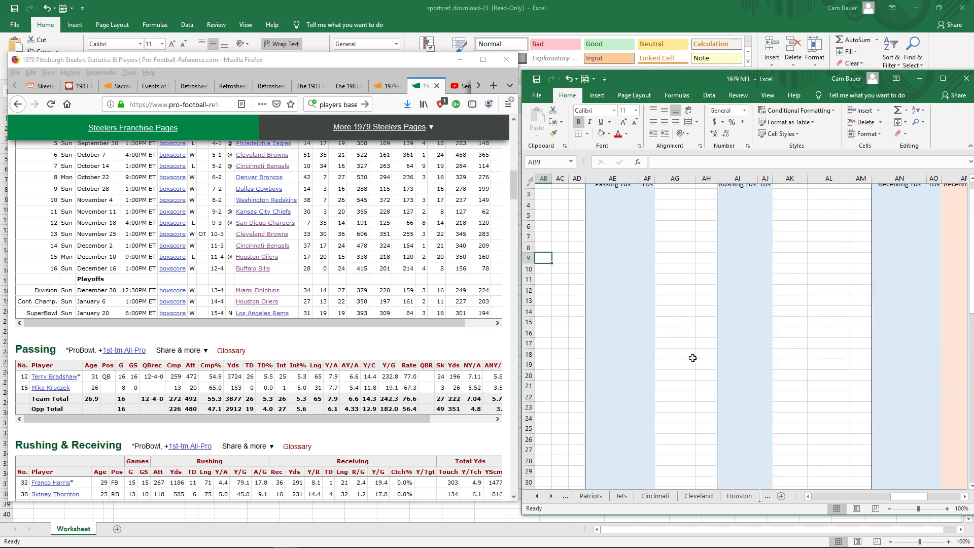
left_click_drag(902, 494, 866, 497)
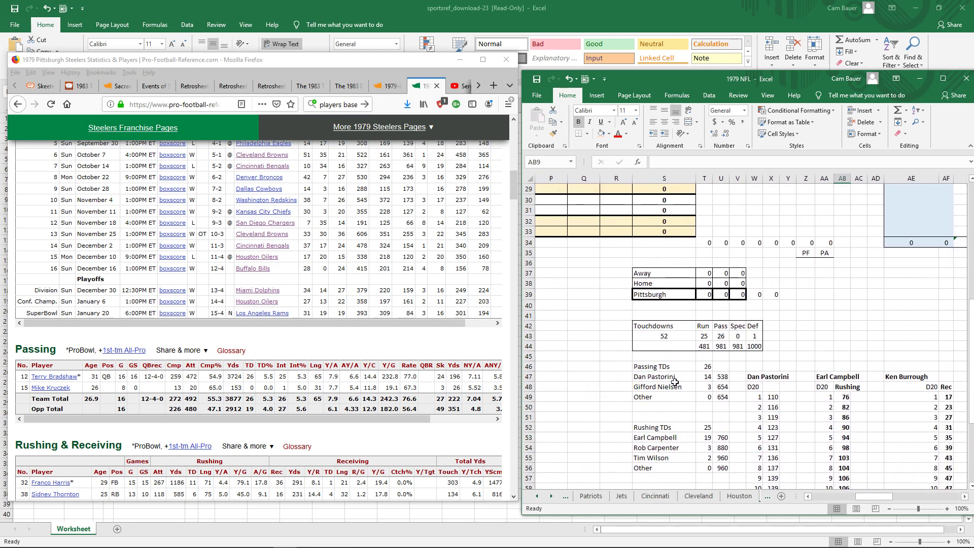
Replace Dan Pastorini with Terry Bradshaw and 26 passing TDs in row 47.
left_click(652, 379)
type("T")
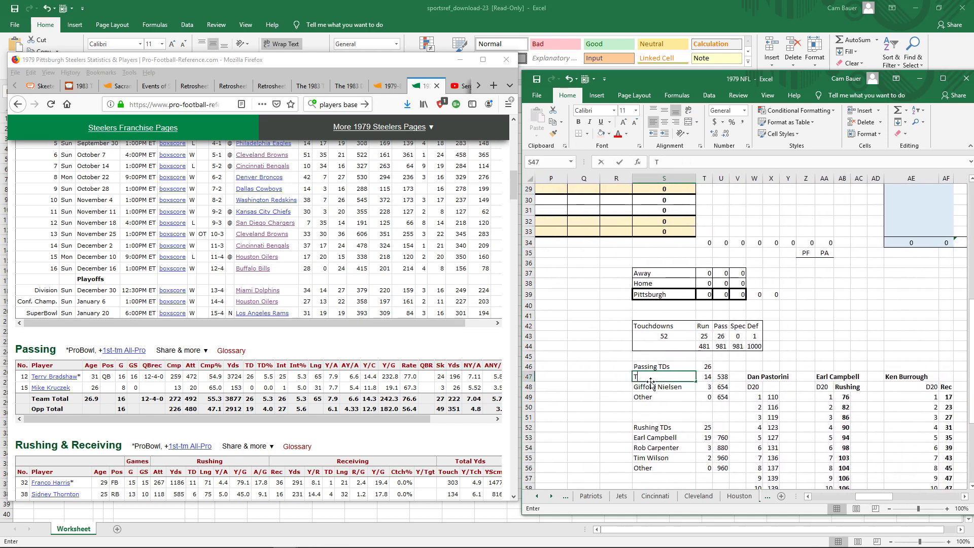
type("erry Brad")
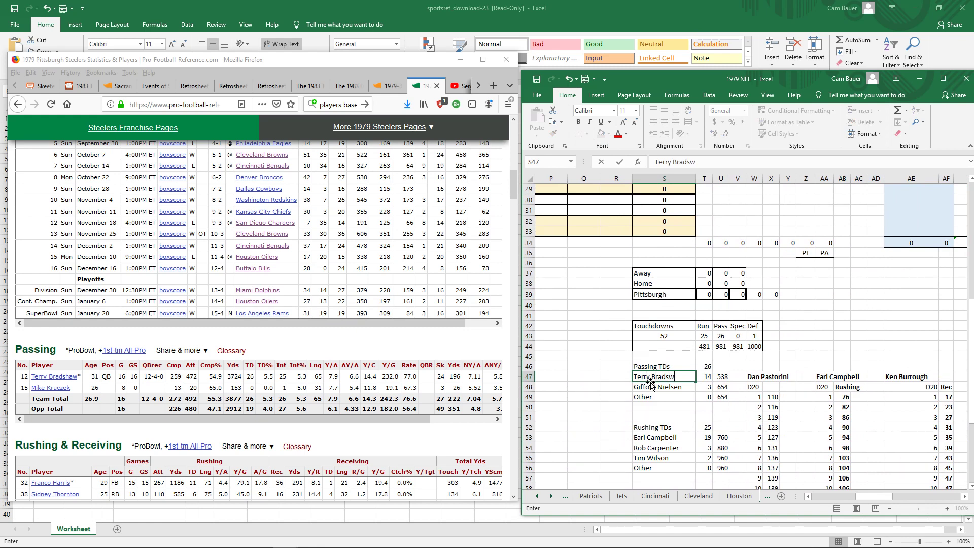
type("shaw")
key("Tab")
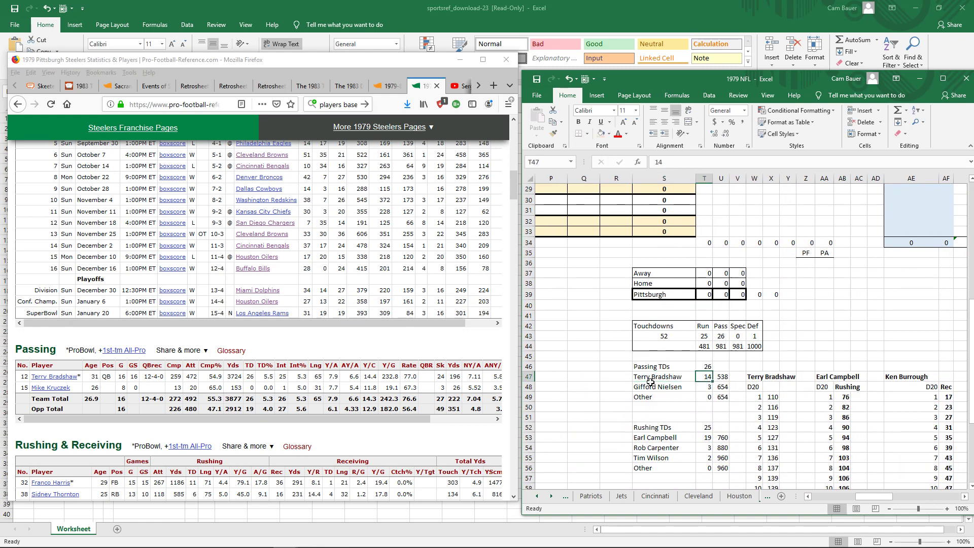
scroll(708, 388, "up", 9)
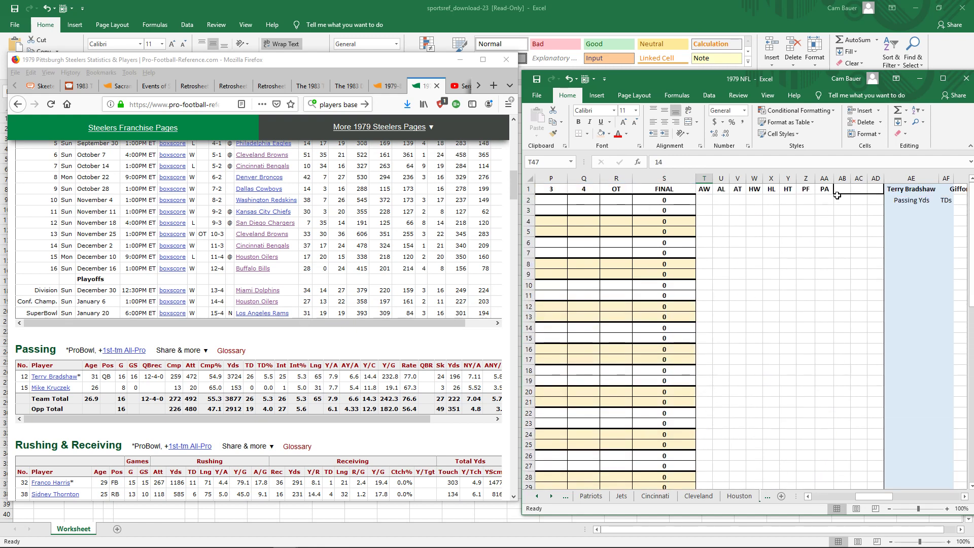
scroll(701, 335, "down", 9)
scroll(701, 337, "down", 1)
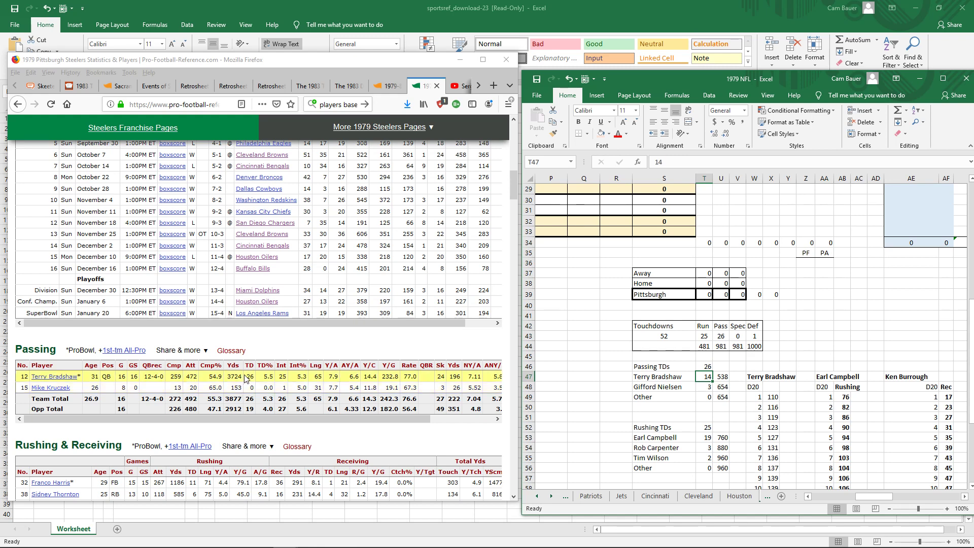
type("26")
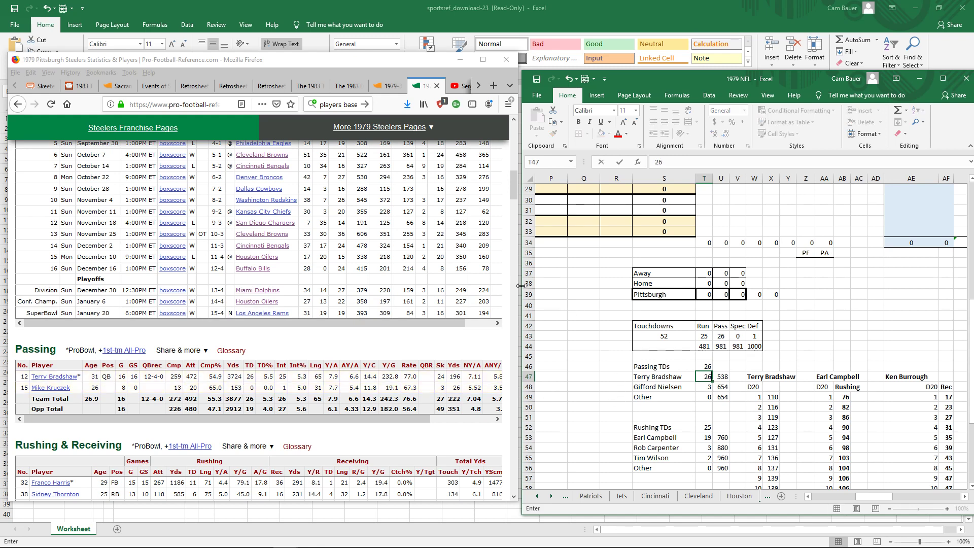
key("Return")
Replace Gifford Nielsen with Mike Kruczek and 0 passing TDs in row 48.
type("Mike Kruczek")
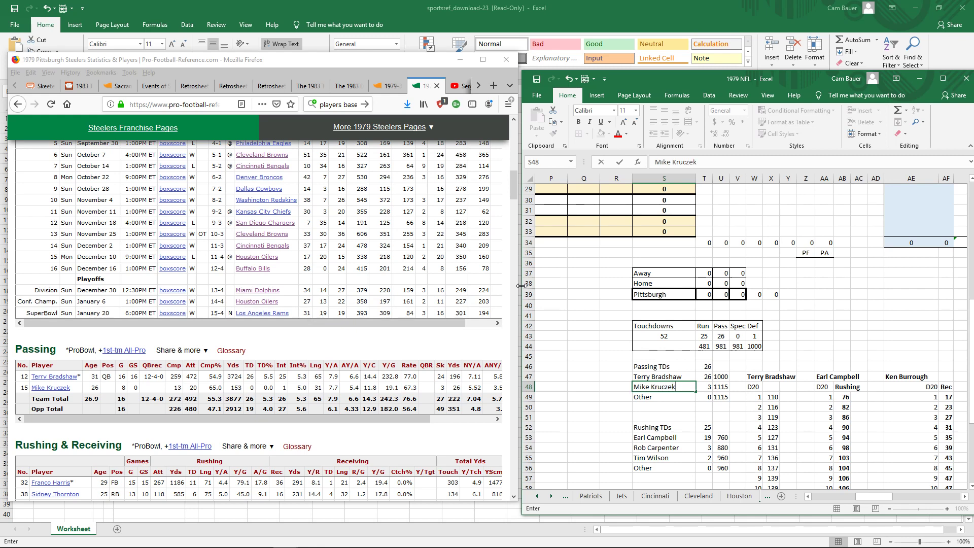
key("Tab")
type("0")
key("Return")
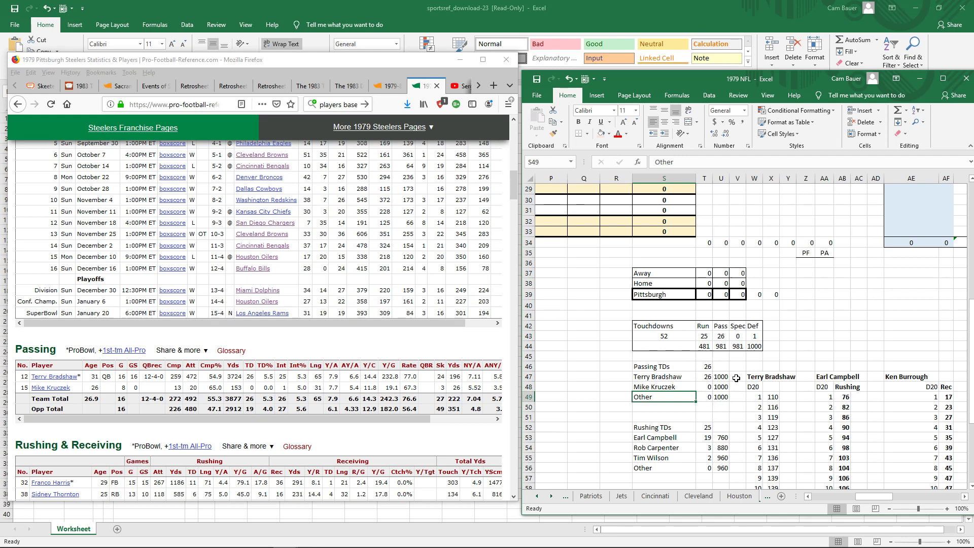
left_click(332, 388)
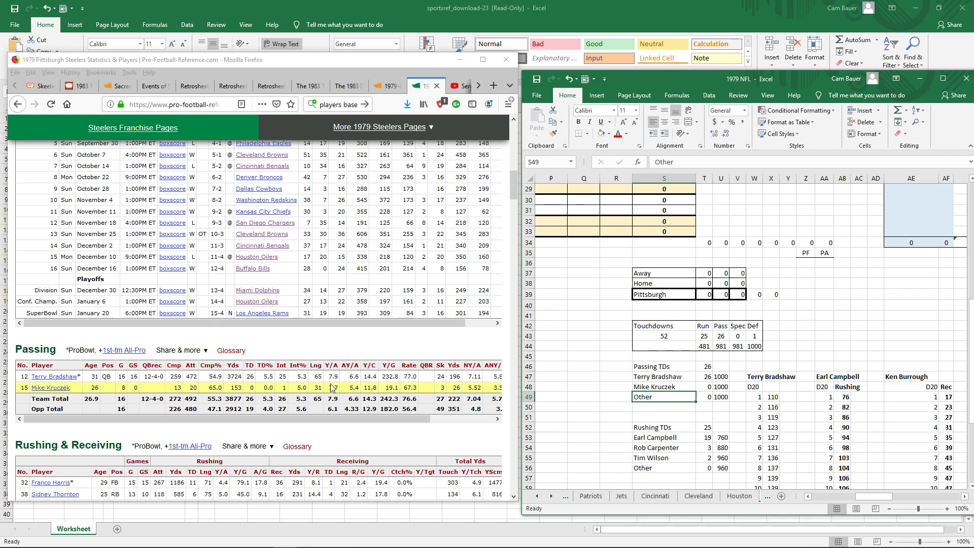
scroll(332, 388, "down", 2)
scroll(332, 388, "down", 3)
scroll(659, 401, "down", 1)
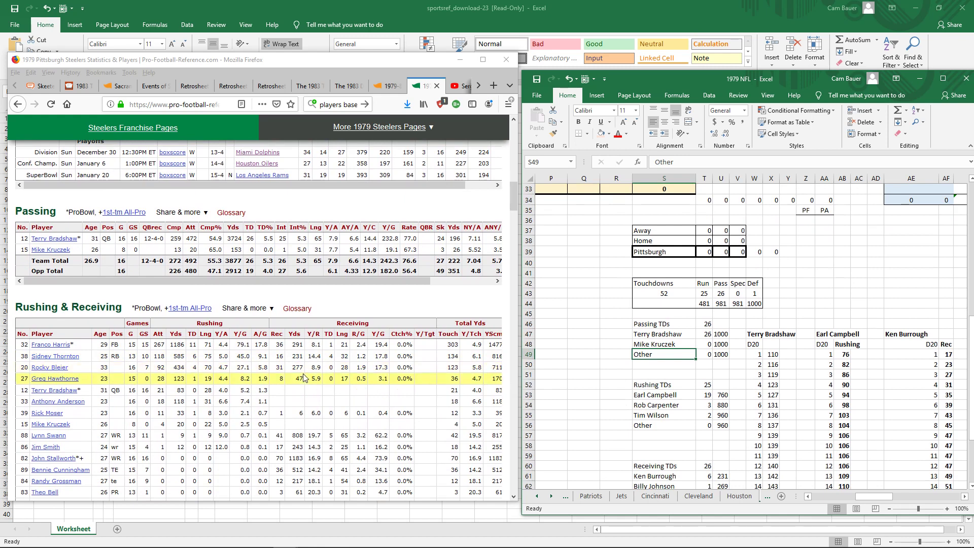
Replace Earl Campbell with Franco Harris and 11 rushing TDs.
left_click(329, 358)
left_click(644, 395)
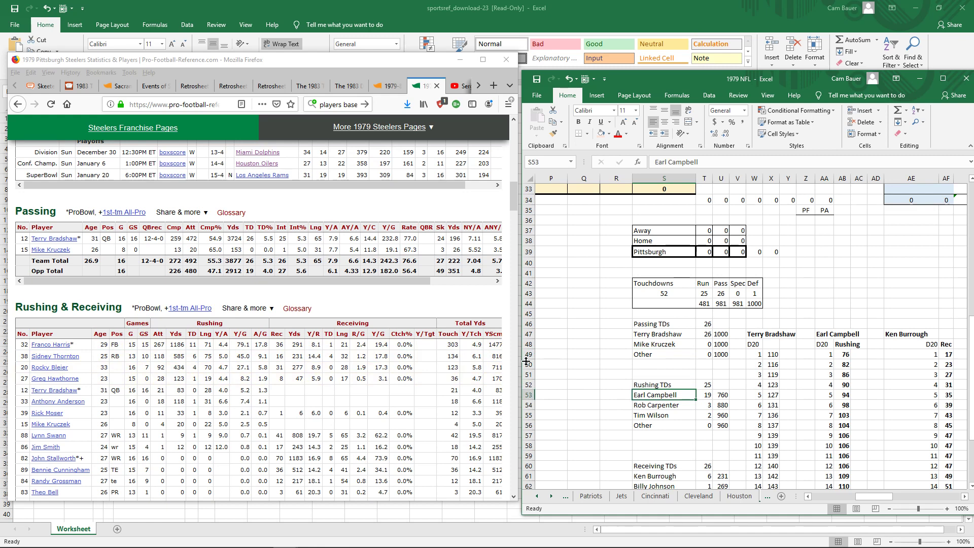
type("f")
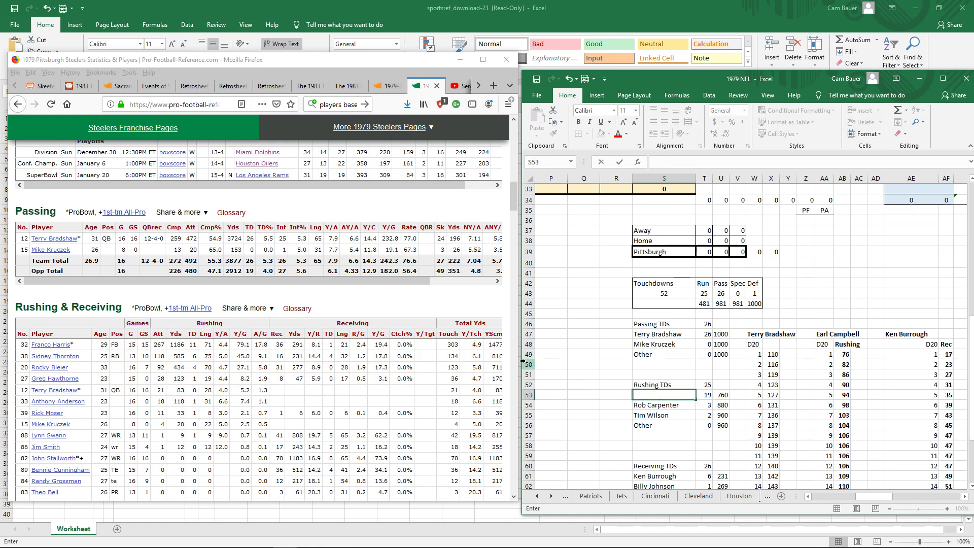
type("ranco Harris")
key("Tab")
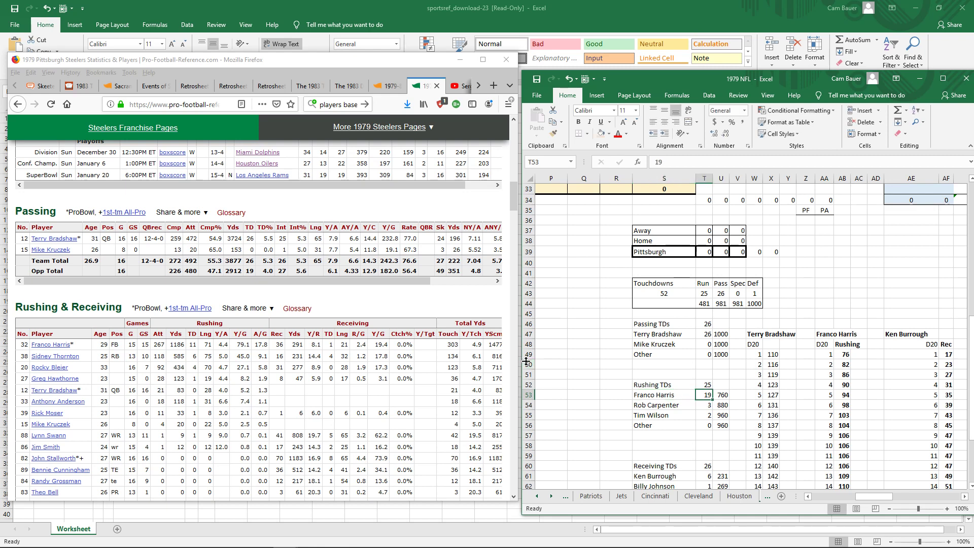
key("alt+Tab")
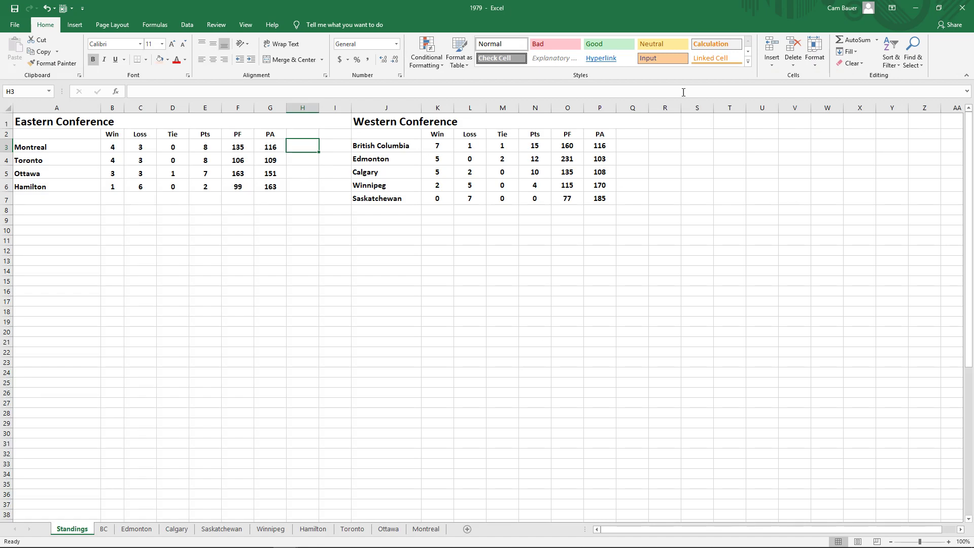
left_click(915, 8)
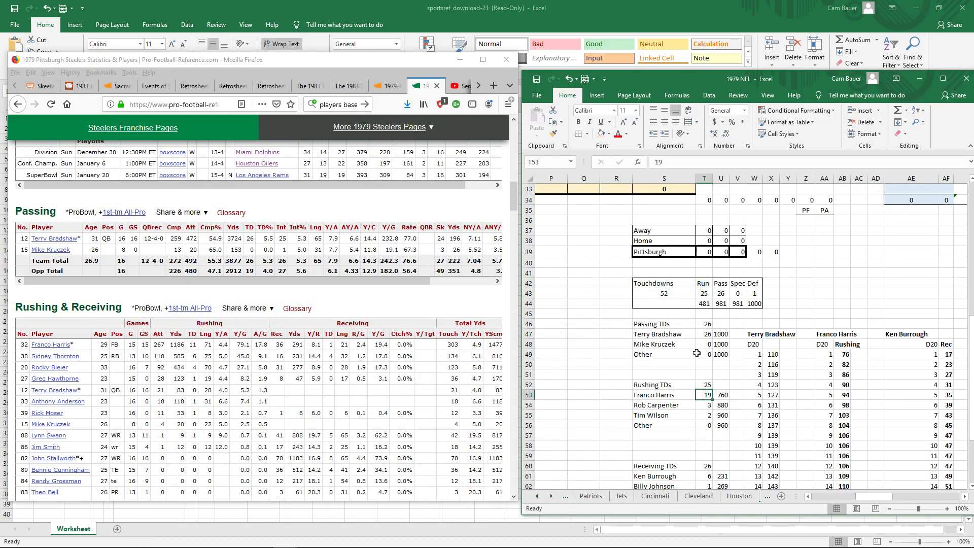
type("11")
key("Return")
Sort the stats page by rushing TDs and enter Sidney Thornton with 6.
key("Left")
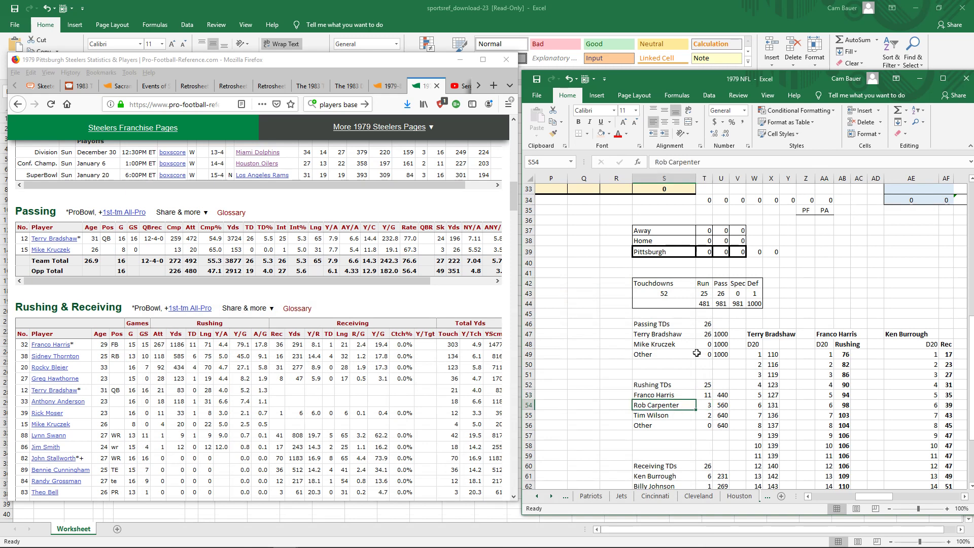
left_click(195, 342)
left_click(193, 337)
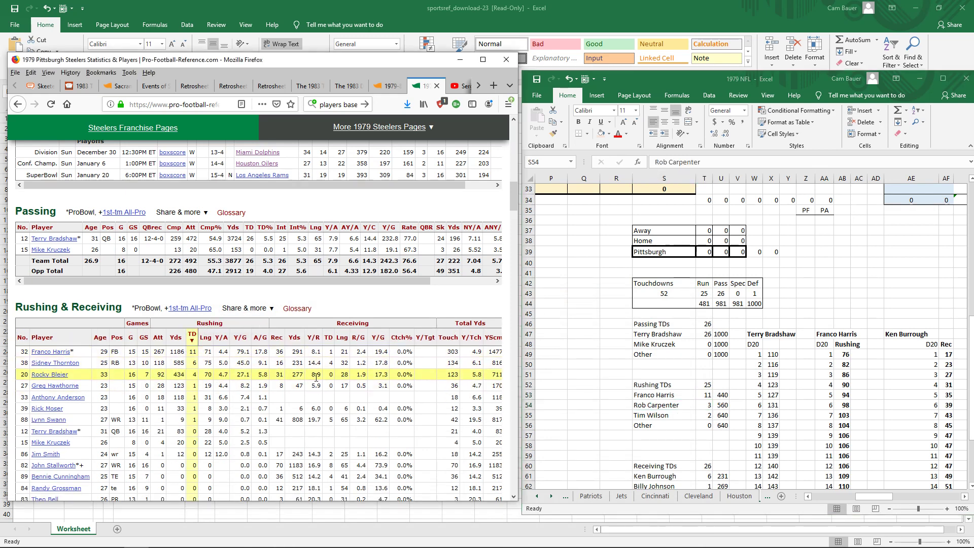
left_click(657, 408)
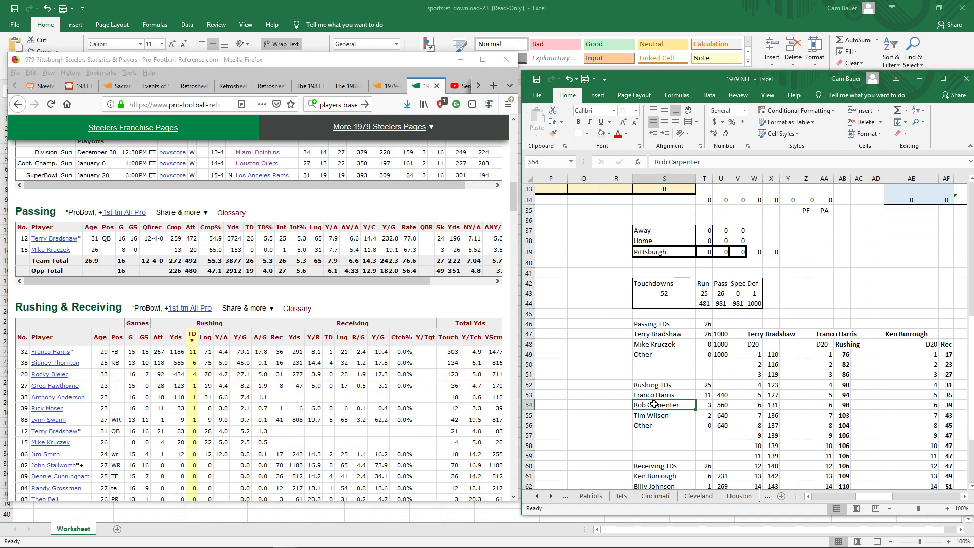
type("Sidney T")
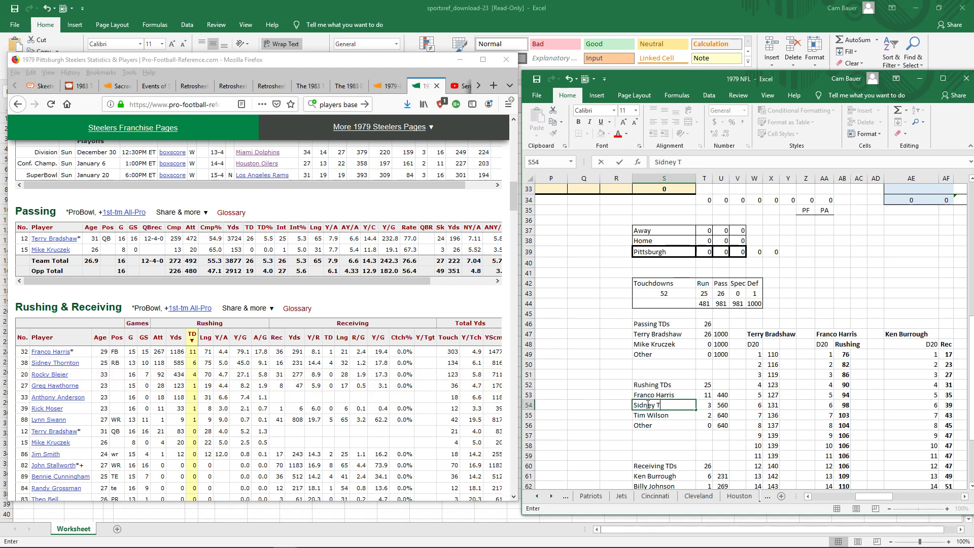
type("hornton")
key("Tab")
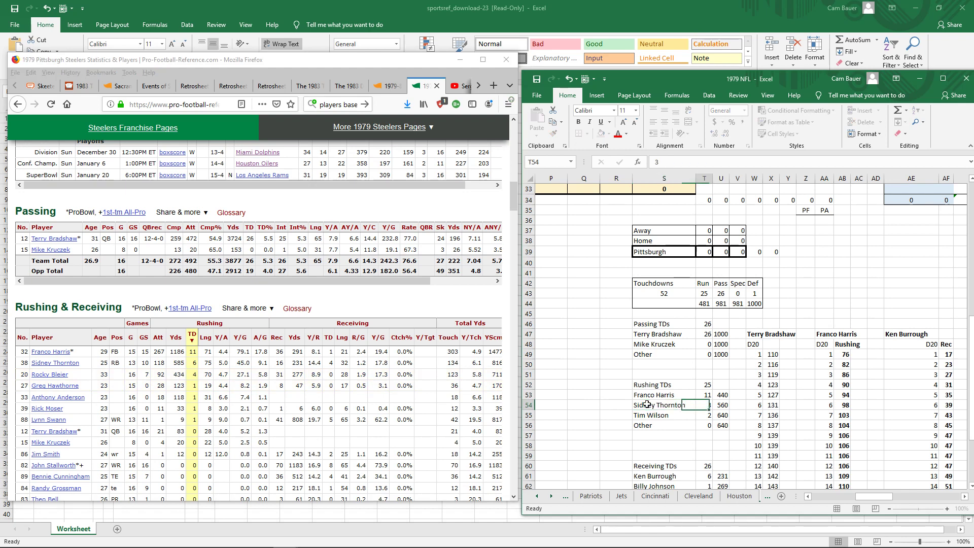
type("6")
key("Return")
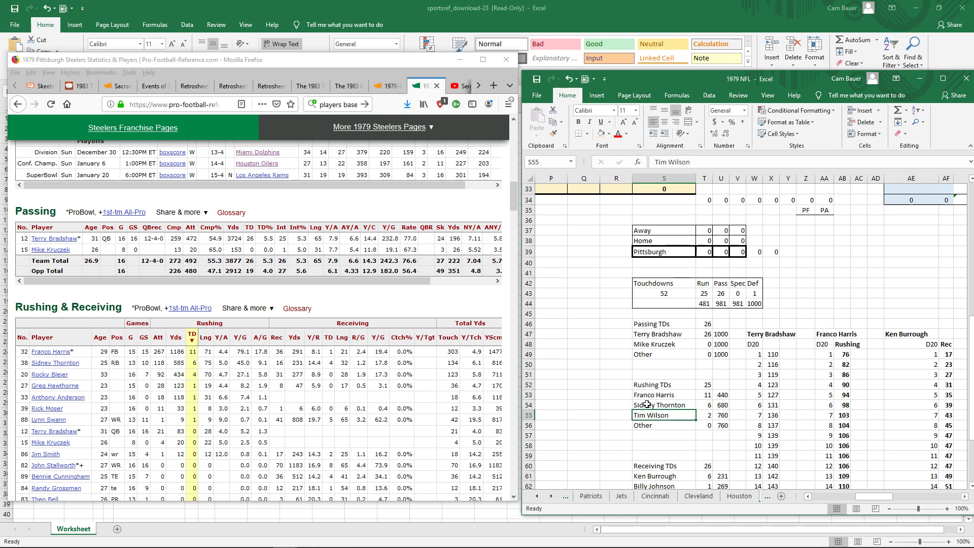
Enter Rocky Bleier with 4 rushing TDs and set Other to 4.
type("BRo")
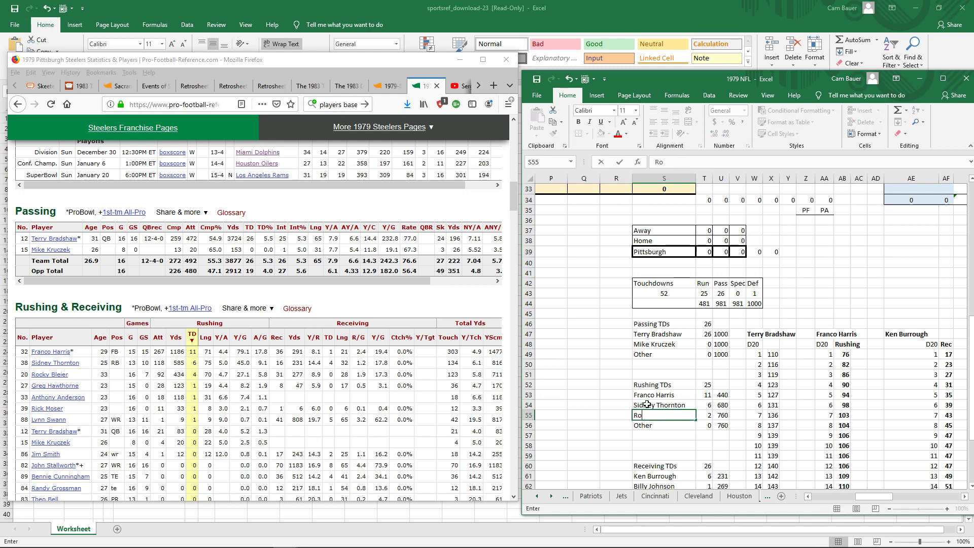
type("cky Bleier")
key("Tab")
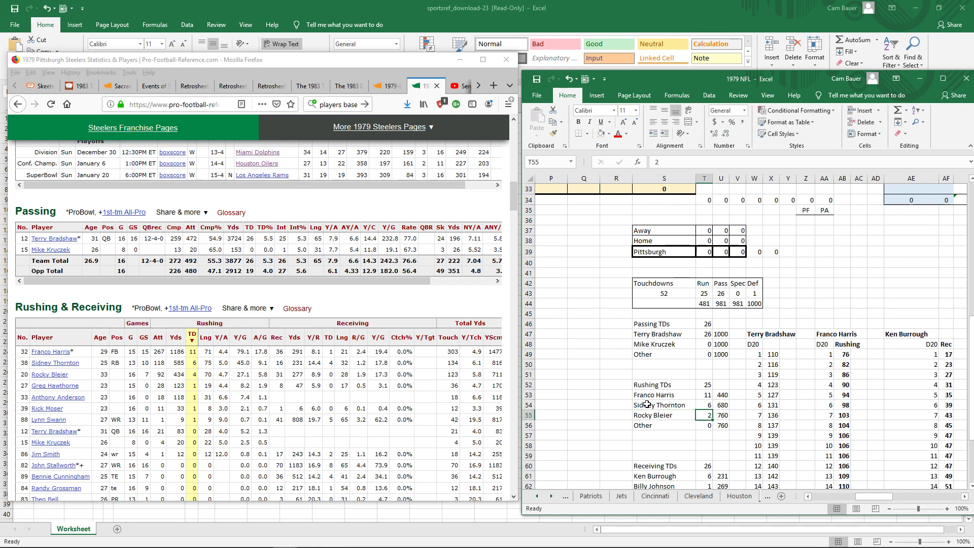
type("4")
key("Return")
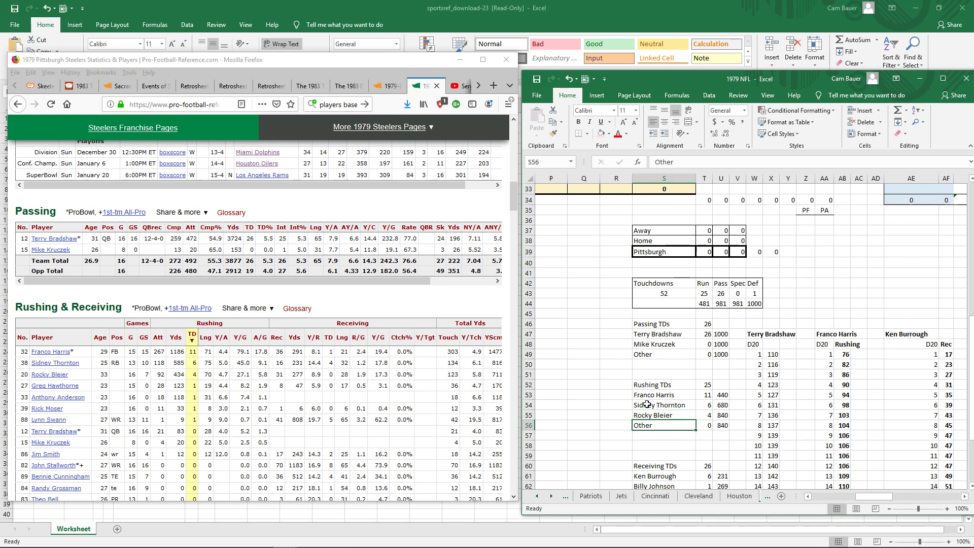
key("Tab")
type("4")
key("Return")
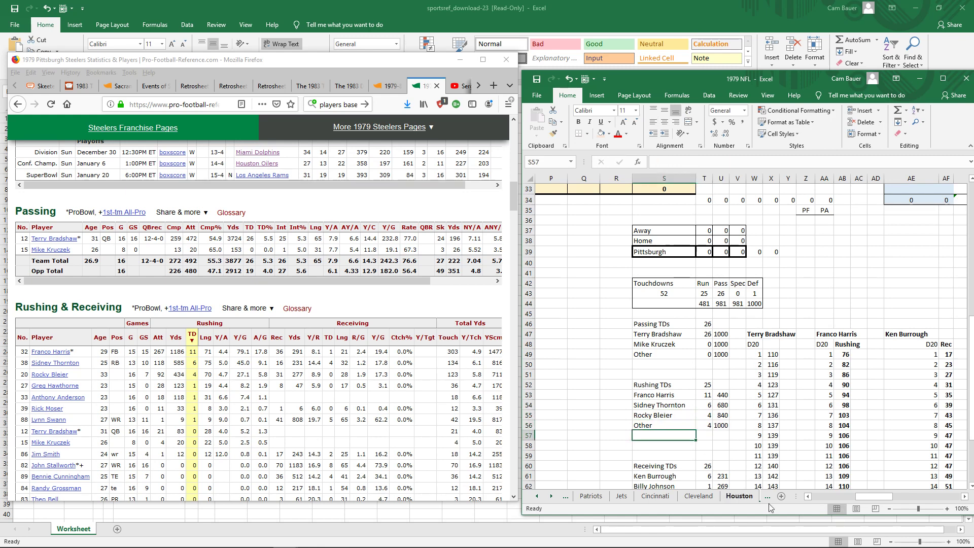
scroll(872, 467, "right", 5)
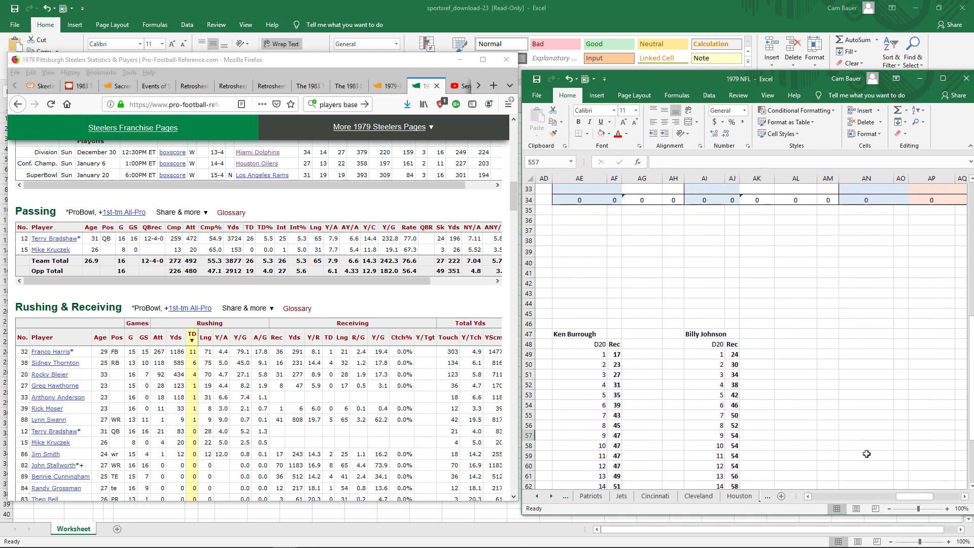
scroll(856, 429, "up", 10)
scroll(856, 429, "up", 1)
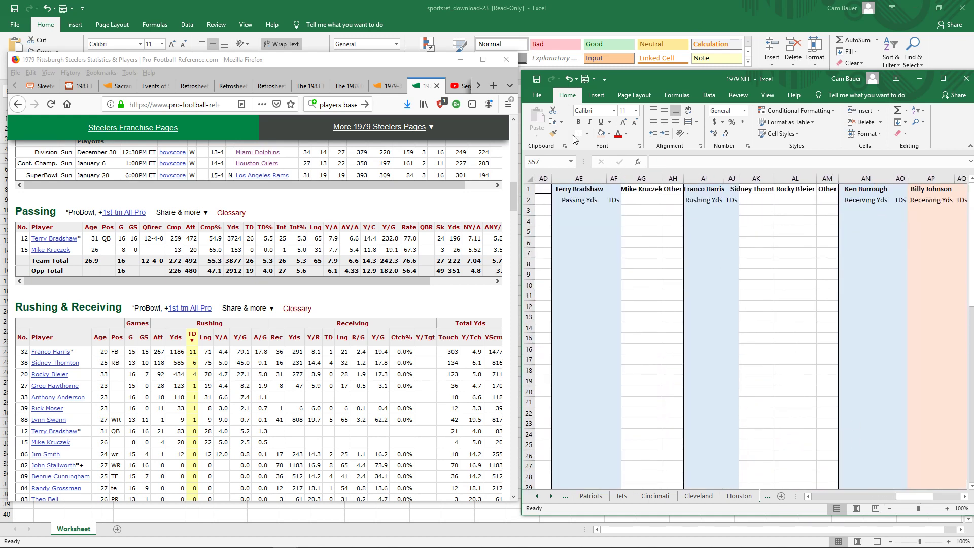
left_click_drag(567, 174, 906, 199)
left_click(594, 81)
left_click(610, 148)
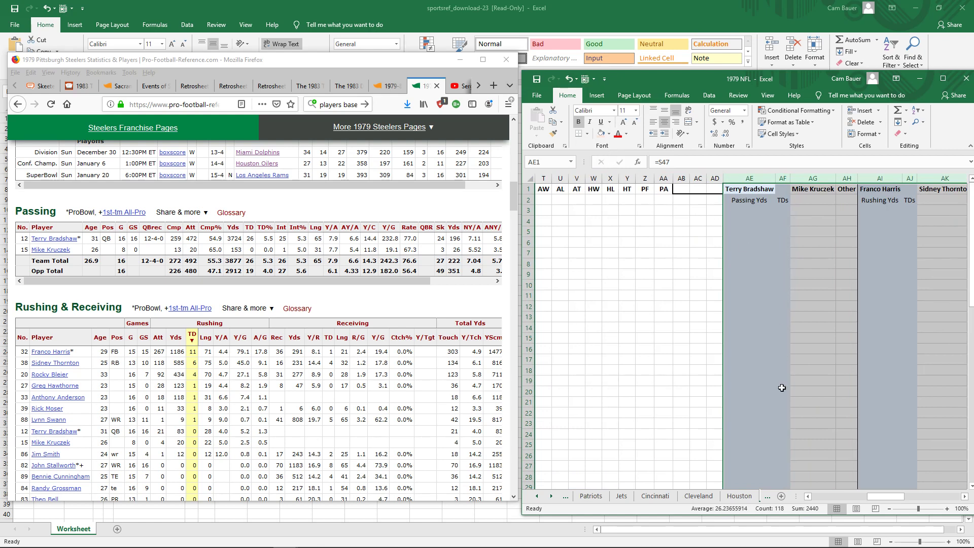
left_click_drag(884, 495, 904, 494)
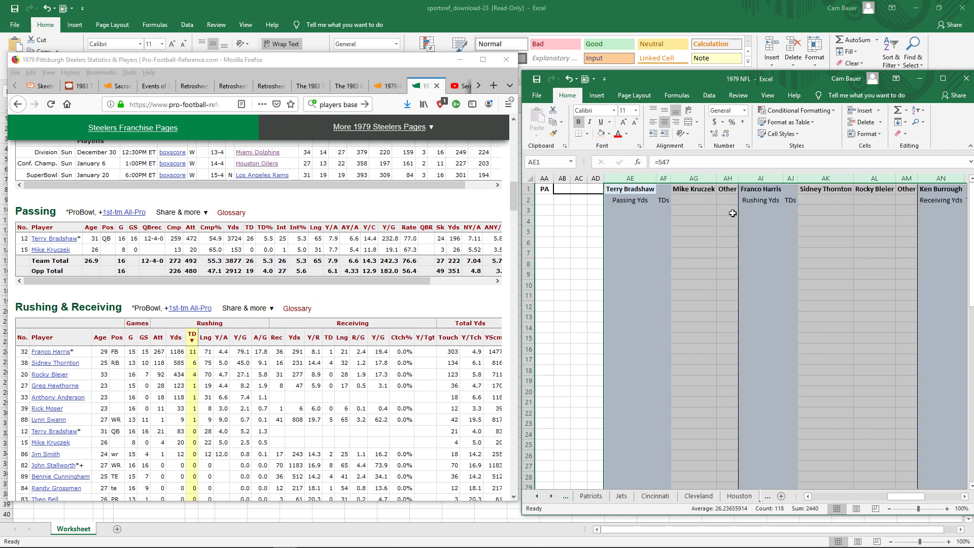
scroll(730, 370, "down", 12)
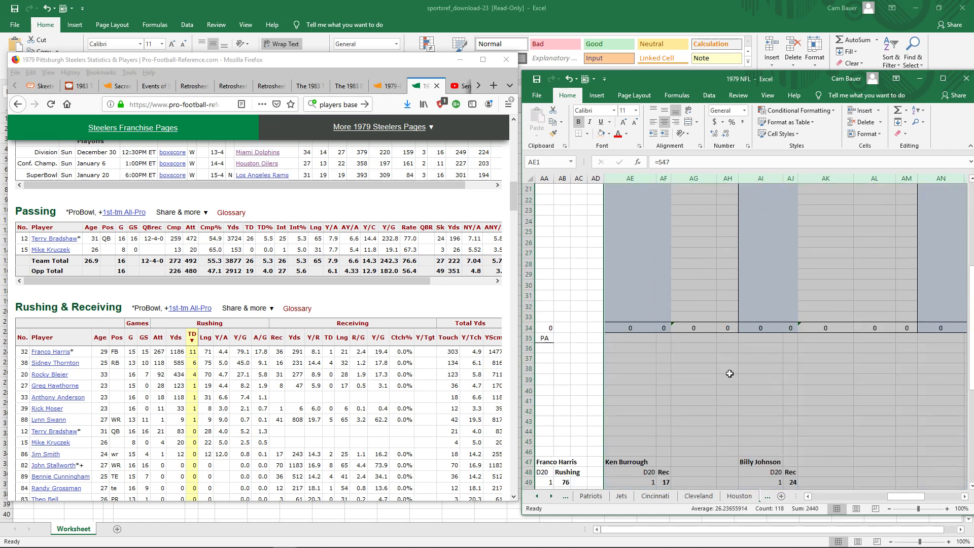
left_click_drag(918, 494, 891, 498)
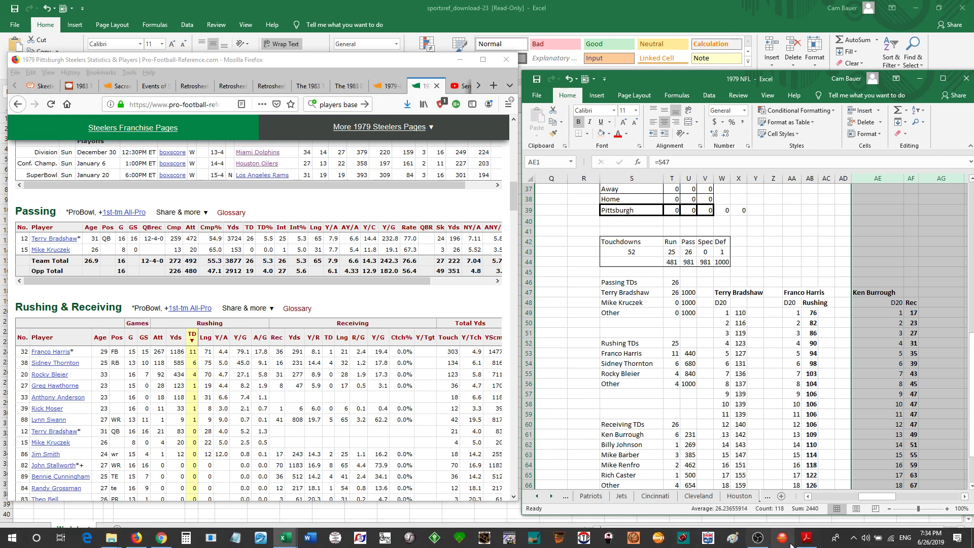
Close sportsref_download-23 with Don't Save, then bring the 1979 workbook to the front.
left_click(286, 537)
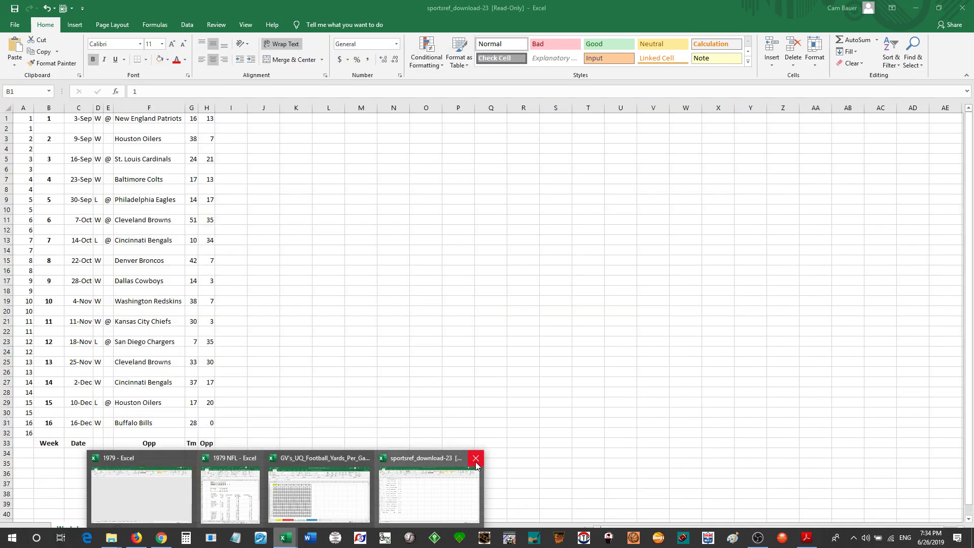
left_click(477, 461)
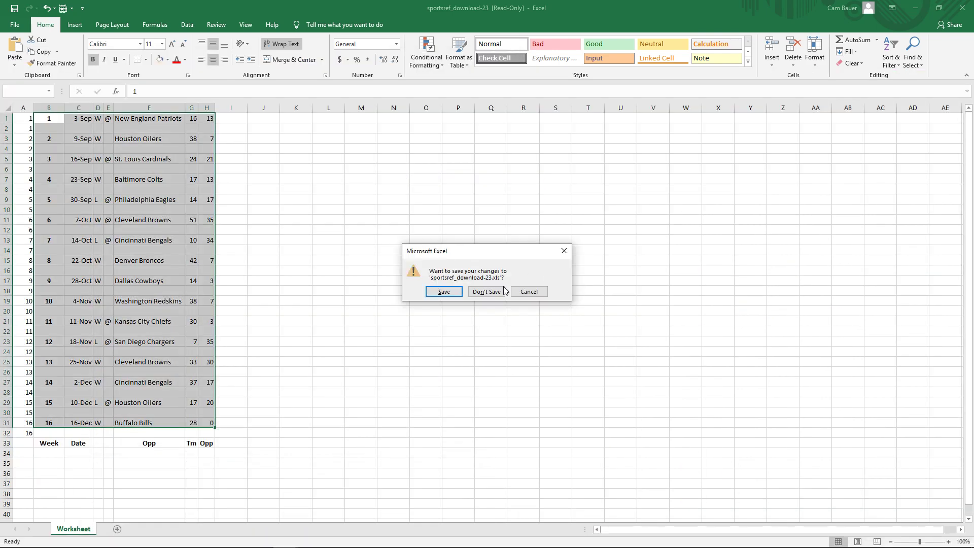
left_click(482, 291)
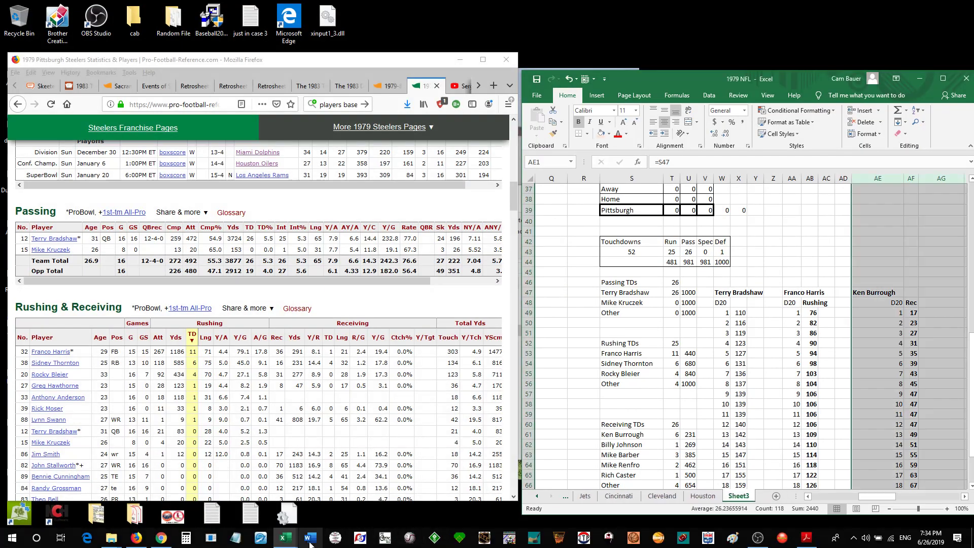
mouse_move(287, 542)
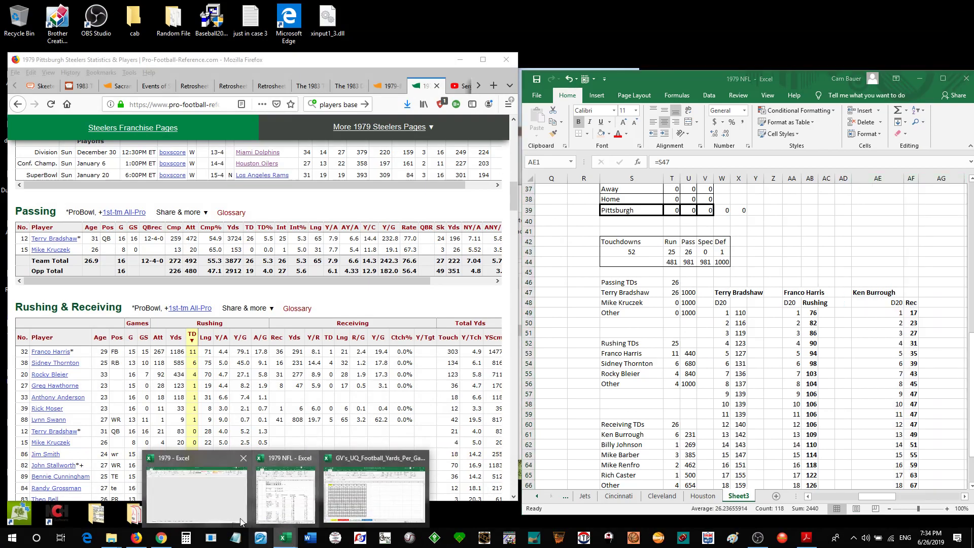
left_click(213, 509)
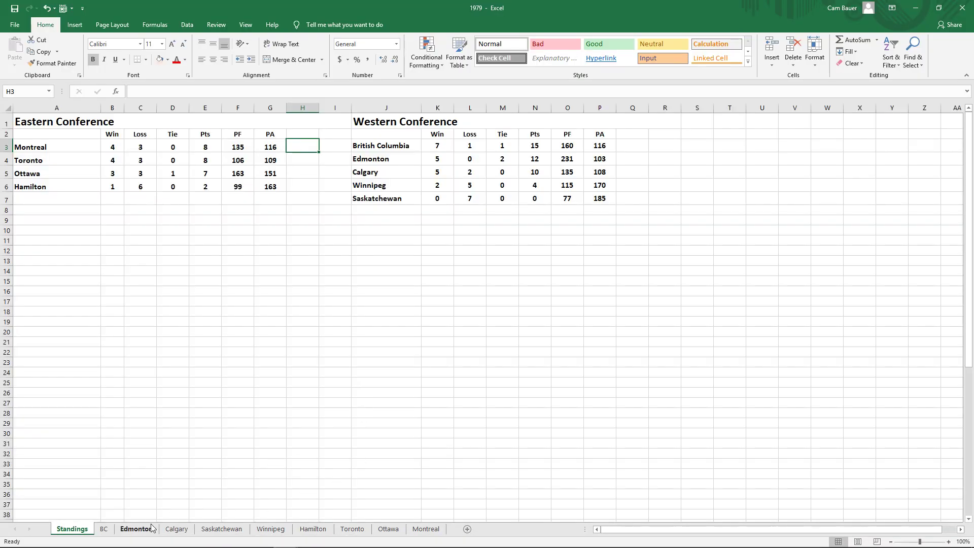
Browse the CFL team sheets (BC, Saskatchewan, Calgary, Winnipeg, Toronto, Hamilton), ending on Edmonton.
left_click(136, 528)
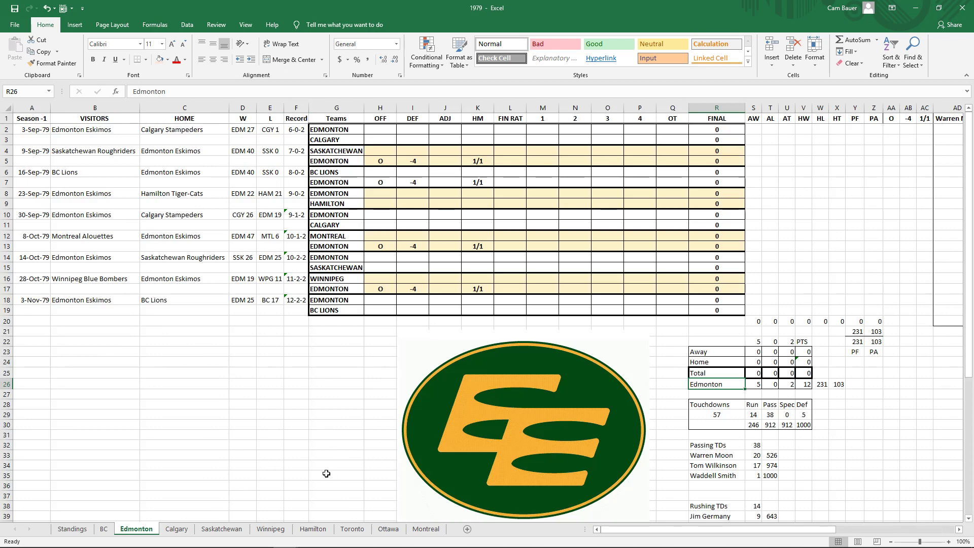
left_click(102, 529)
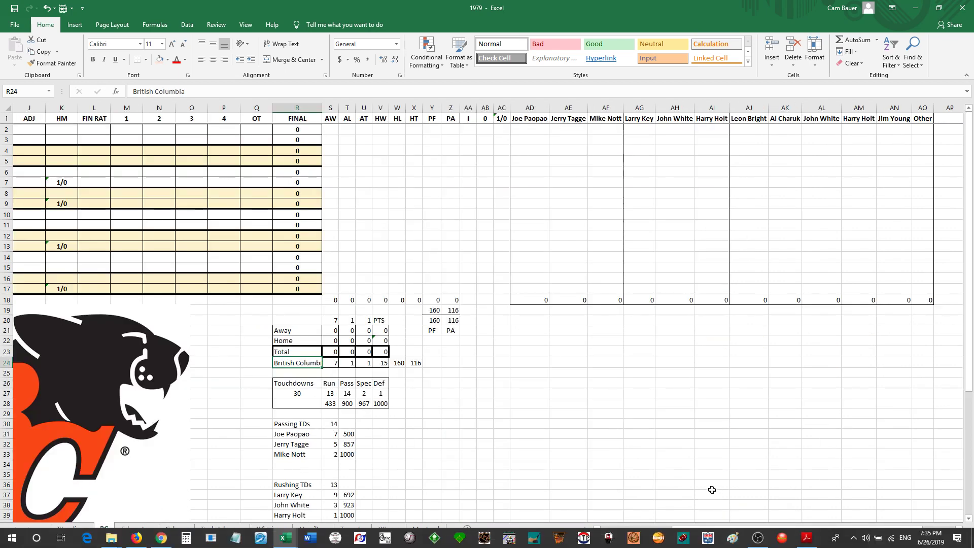
left_click_drag(715, 529, 616, 536)
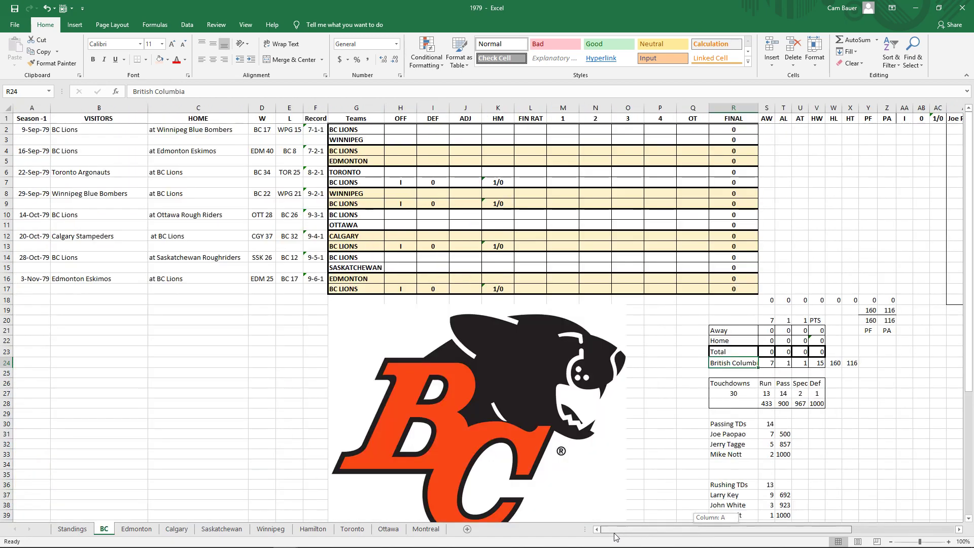
scroll(506, 467, "down", 5)
scroll(509, 473, "up", 5)
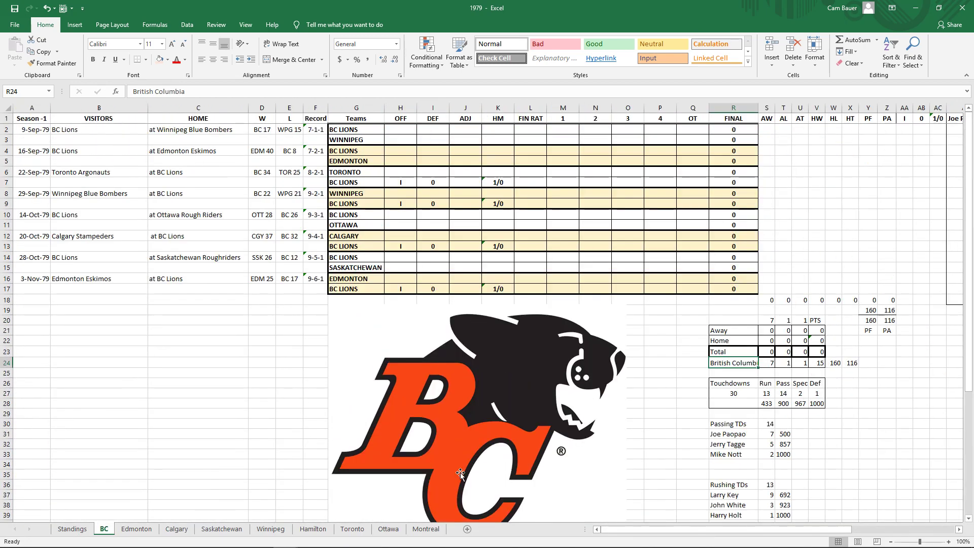
left_click(221, 528)
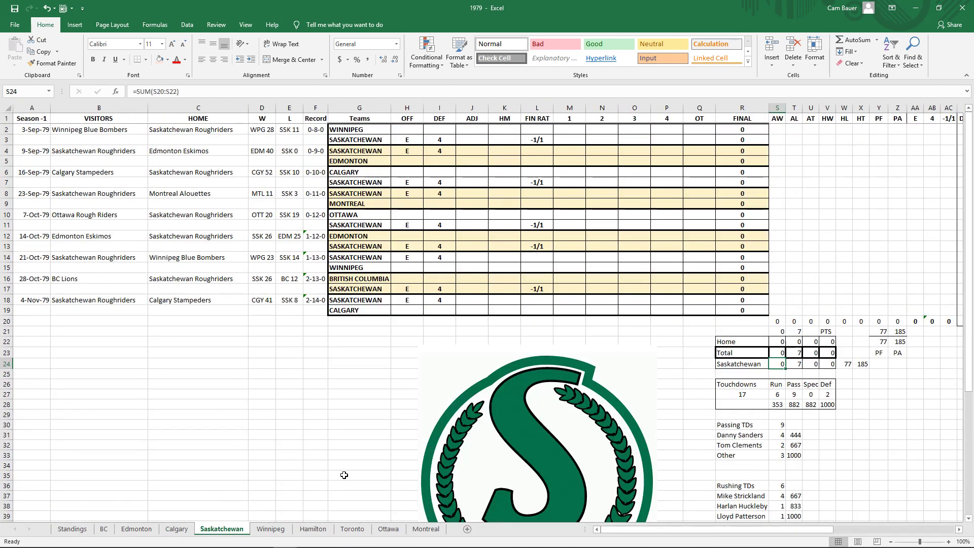
left_click(177, 529)
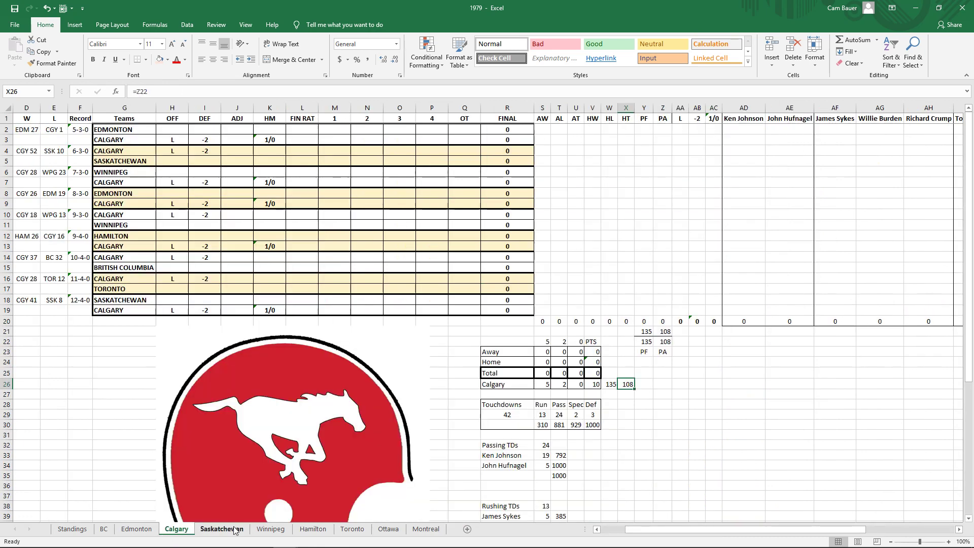
left_click(265, 529)
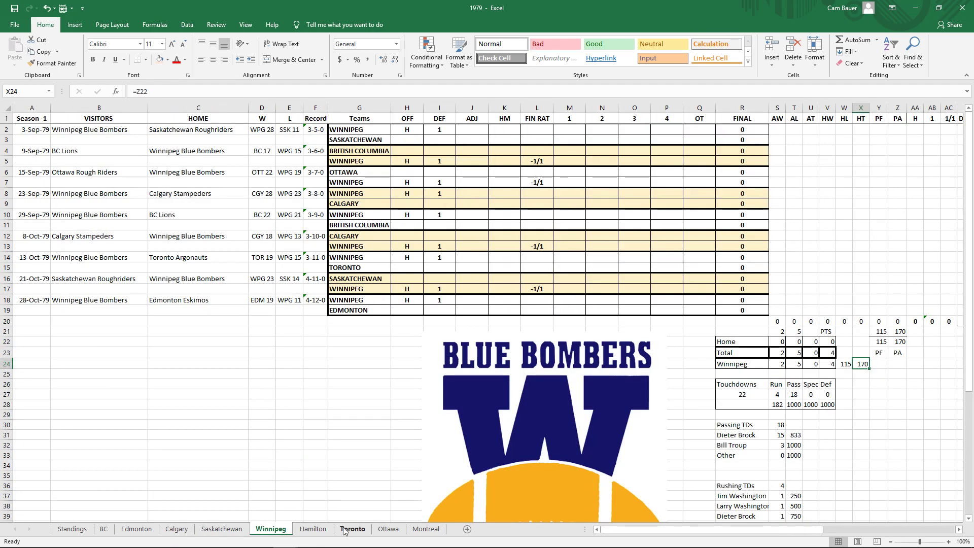
left_click(351, 530)
key("ctrl+Page_Up")
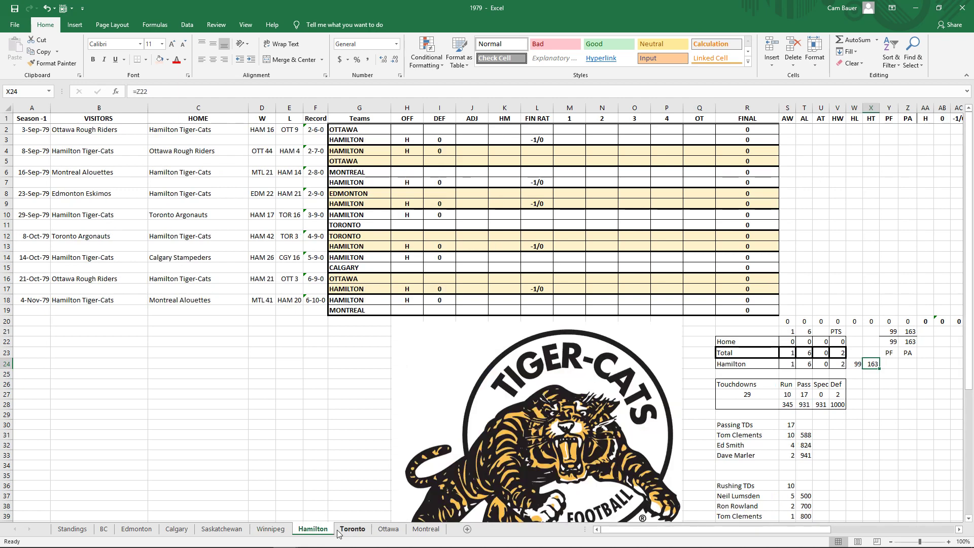
left_click(347, 530)
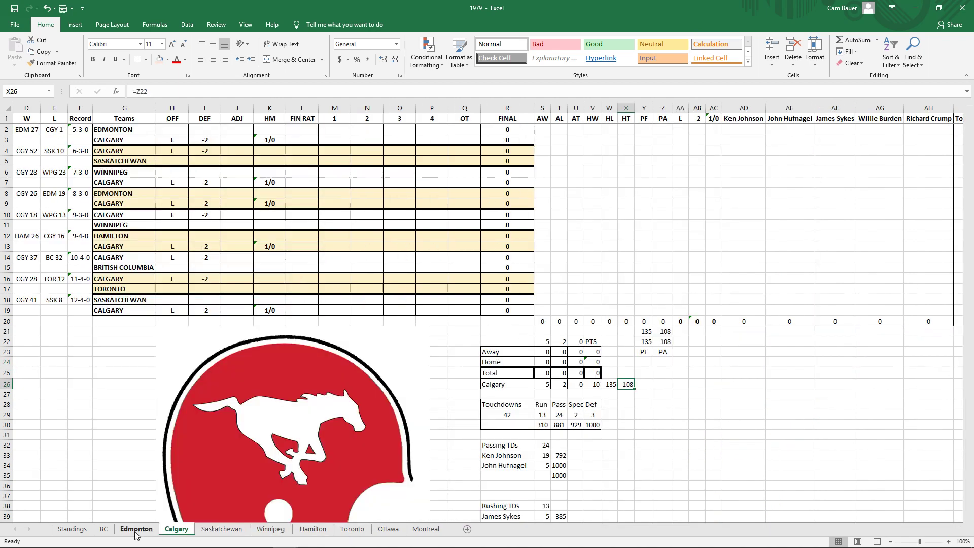
left_click(137, 530)
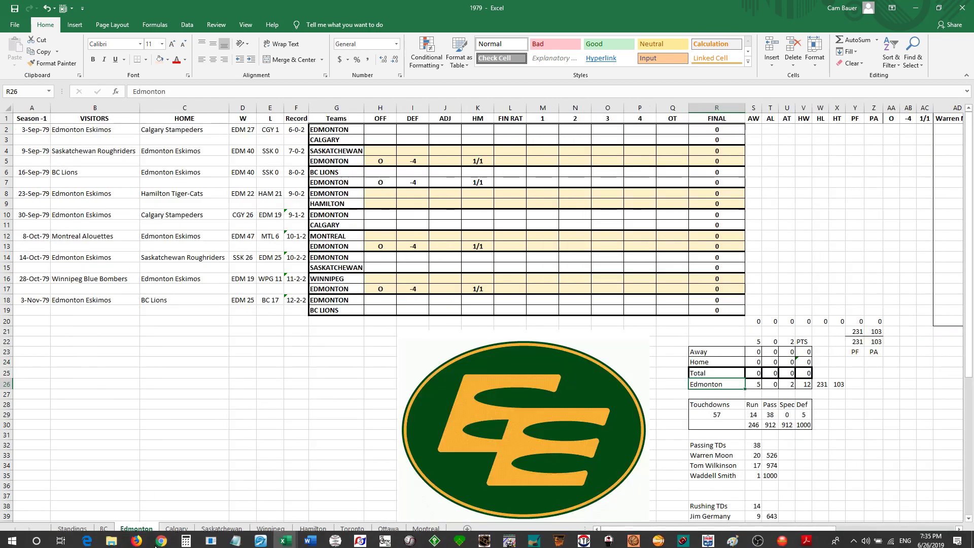
mouse_move(113, 540)
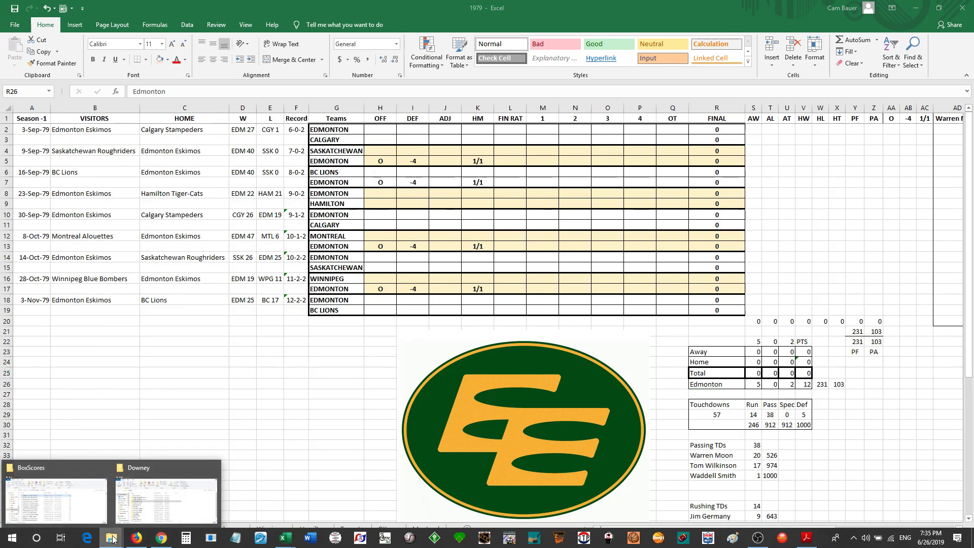
Go from the Downey folder into UQ Baseball and open '1979 in the 80s Replay'.
left_click(145, 498)
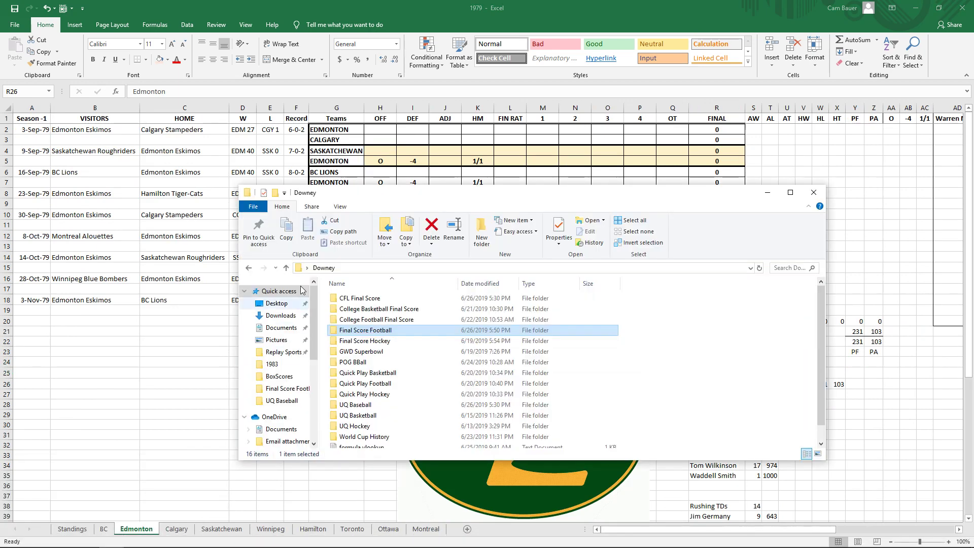
left_click(287, 269)
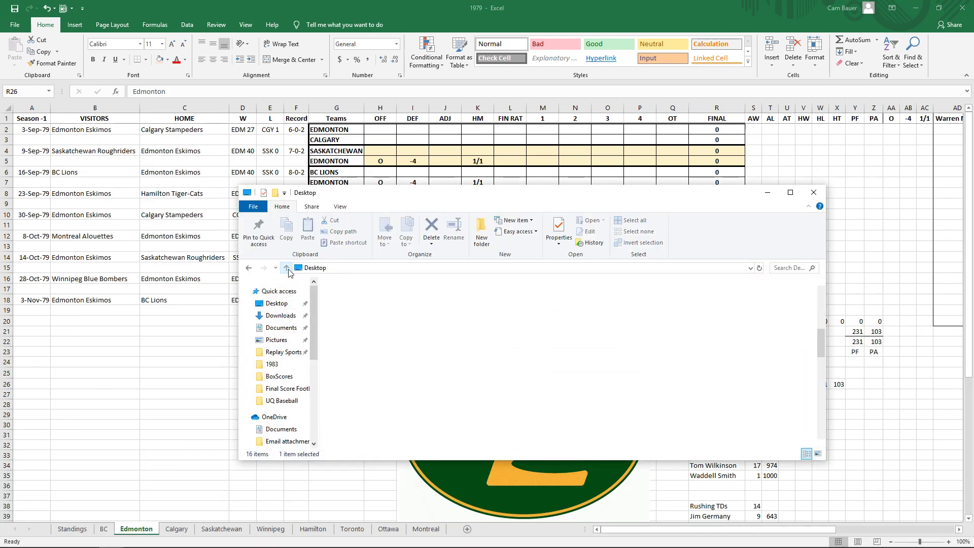
double_click(367, 431)
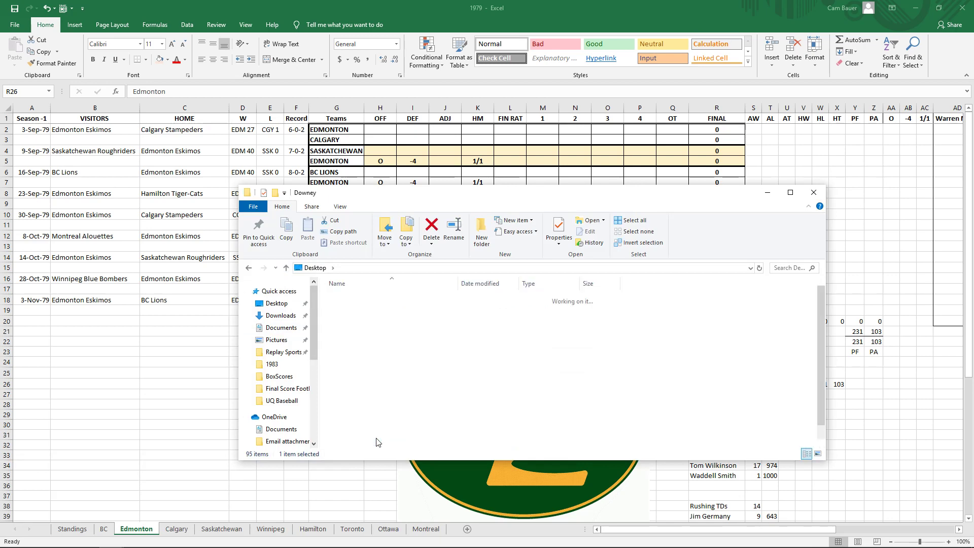
double_click(374, 389)
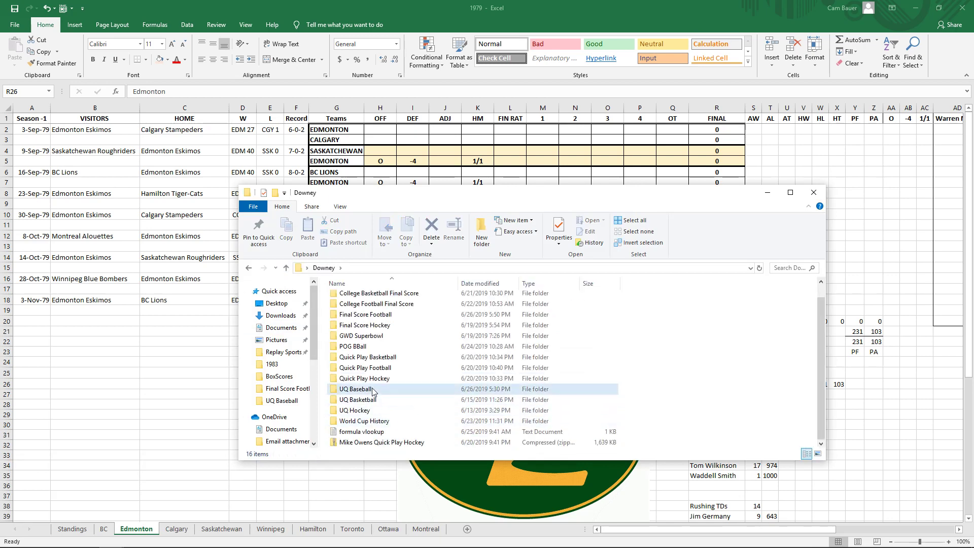
double_click(387, 299)
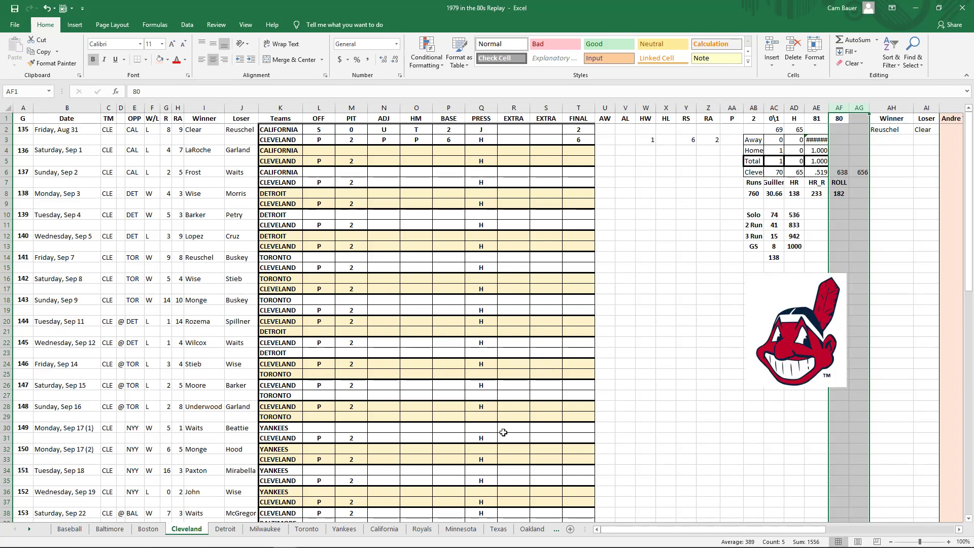
Switch to the Detroit sheet and scroll back to column A.
left_click(225, 529)
scroll(351, 470, "up", 1)
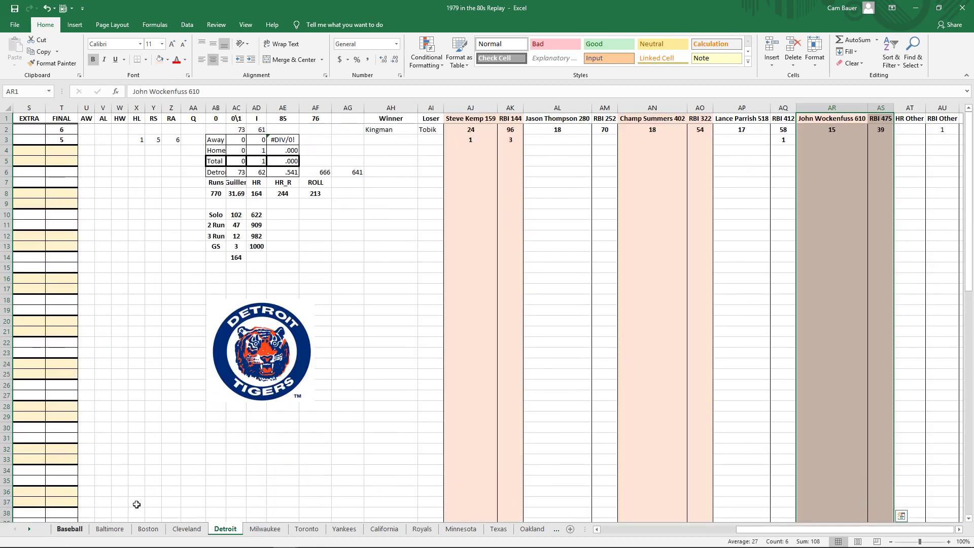
left_click_drag(760, 534, 626, 528)
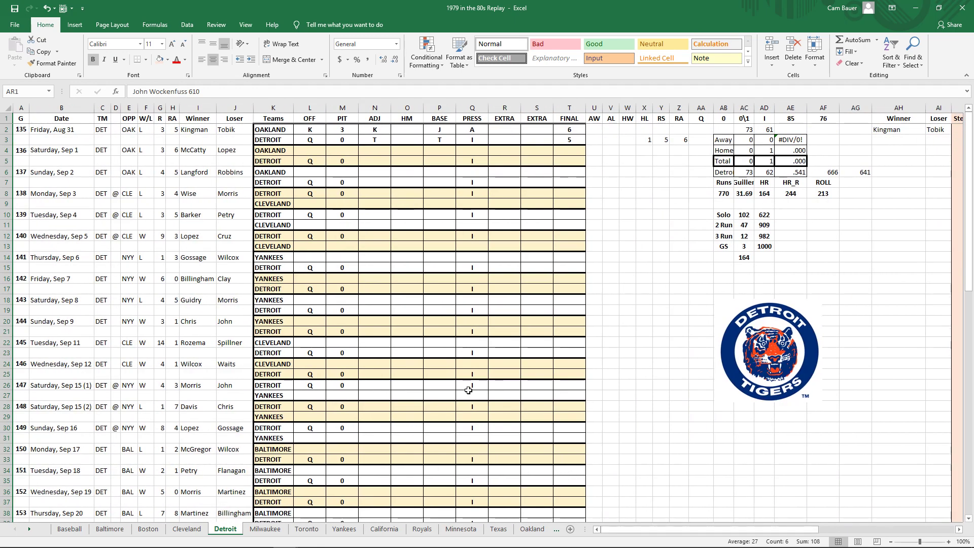
mouse_move(441, 545)
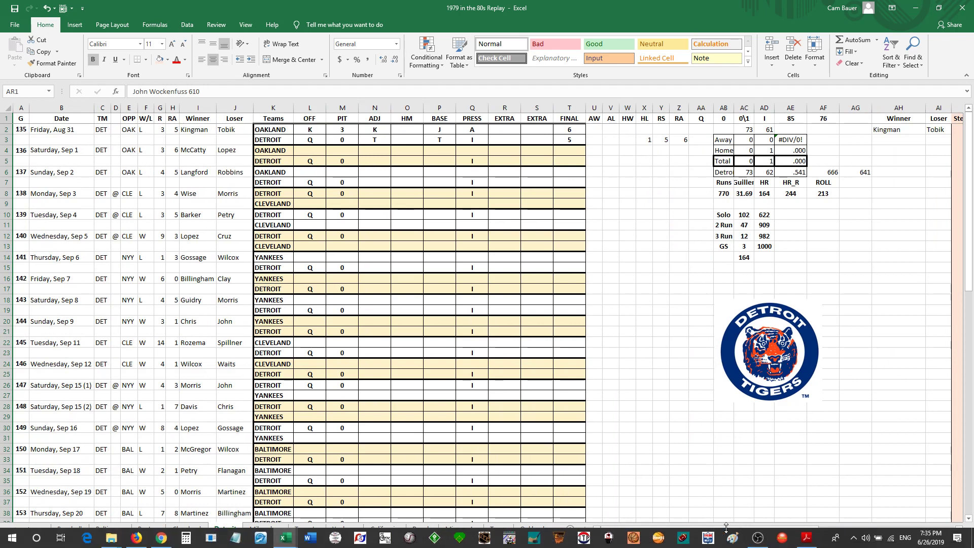